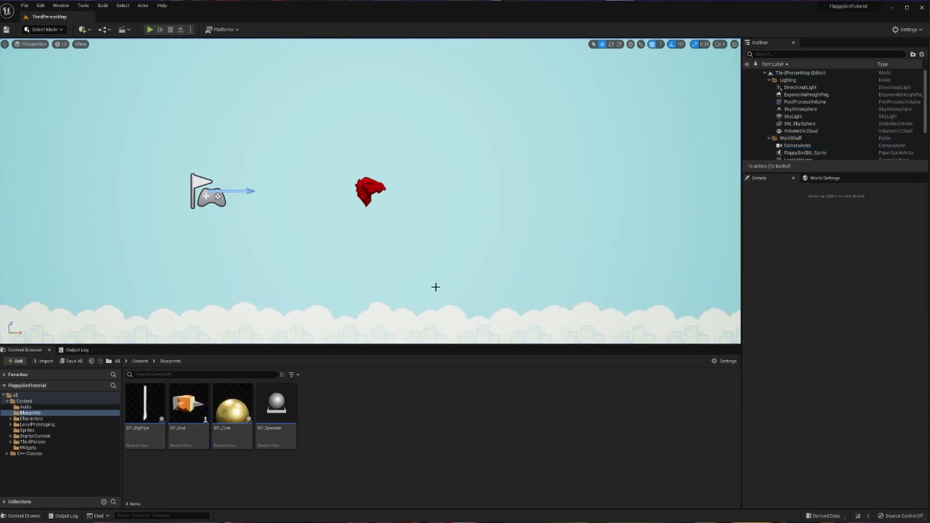
Step: Create a new Level asset in the Content > ThirdPerson > Maps folder
left_click(24, 401)
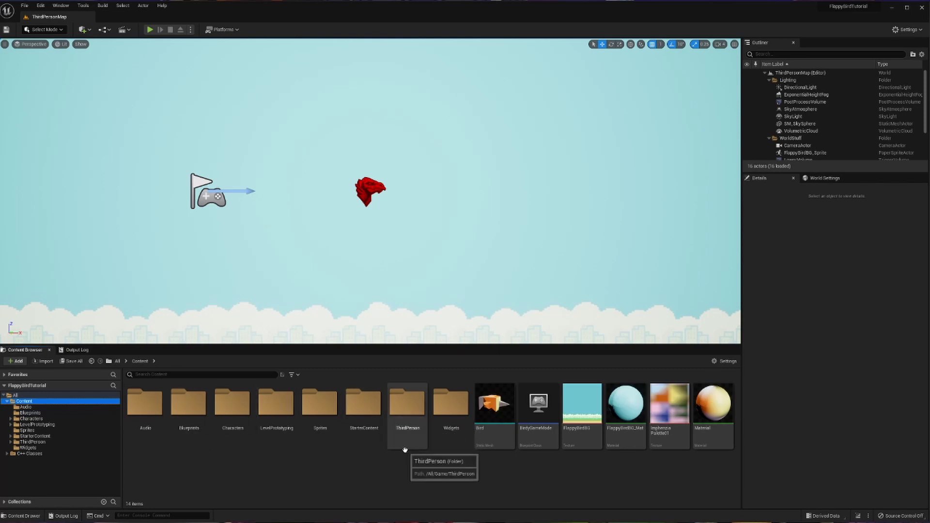
double_click(405, 423)
double_click(188, 402)
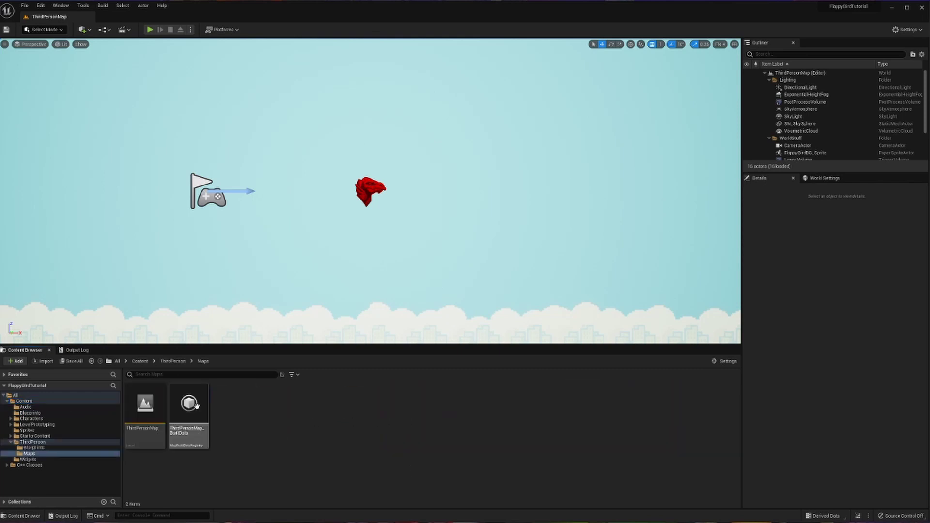
right_click(257, 421)
mouse_move(296, 320)
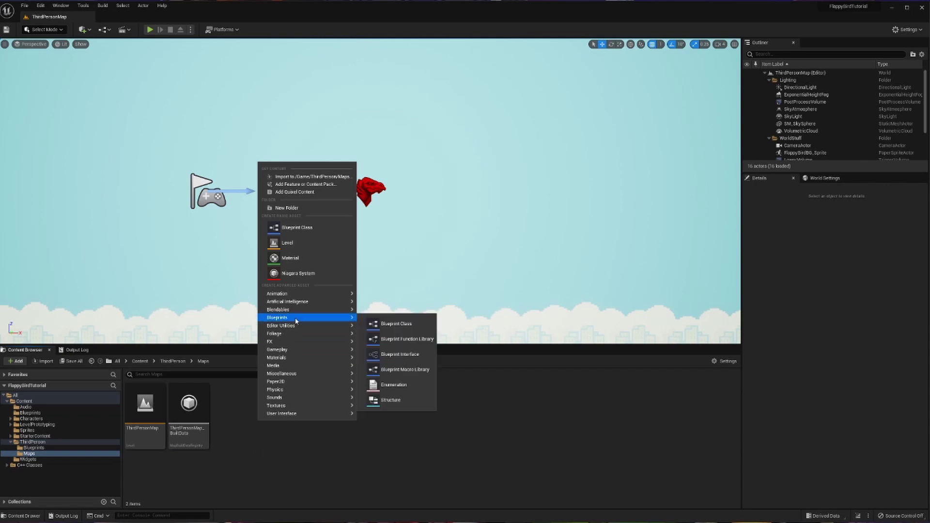
left_click(300, 251)
Step: Name the new level MainMenu, then save and open it
type("MainMenu")
key("Return")
key("ctrl+shift+s")
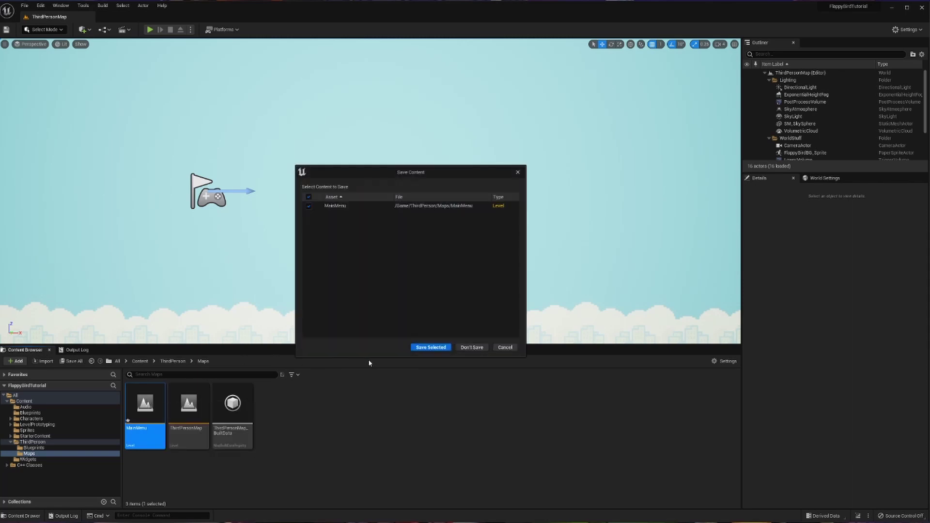
left_click(419, 348)
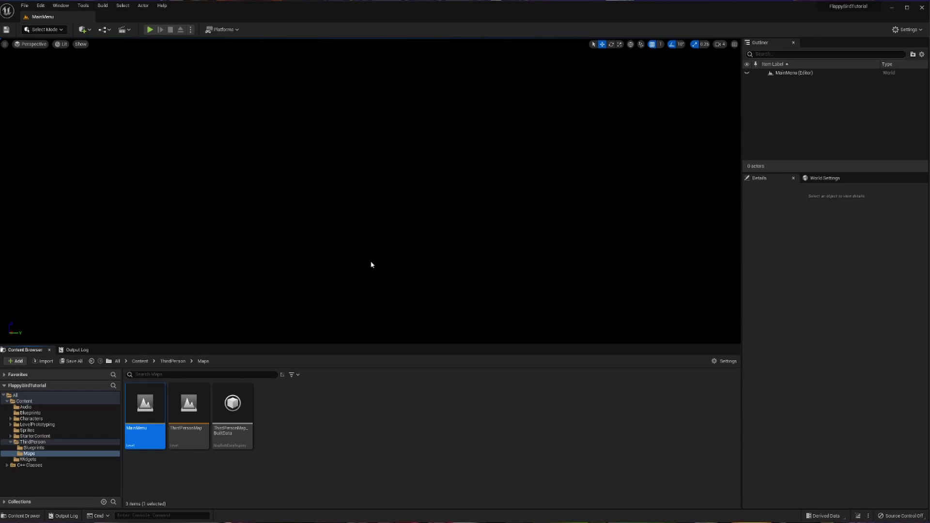
Step: Create a Game Mode Base blueprint named MainMenuGameMode in the Maps folder
left_click(302, 412)
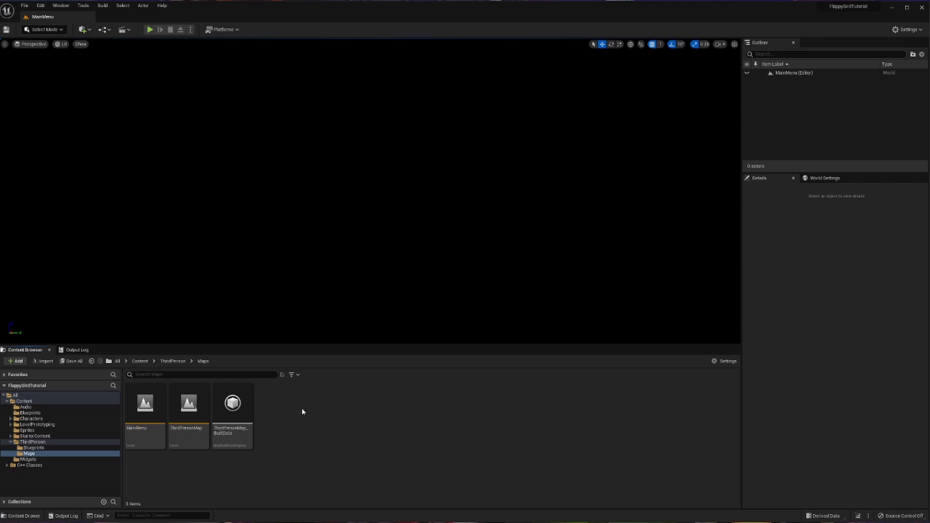
right_click(302, 412)
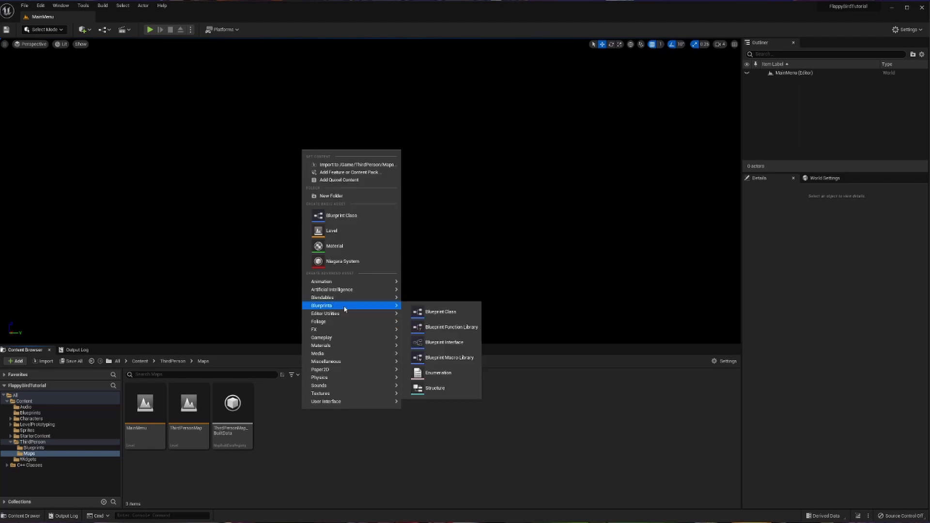
left_click(364, 227)
left_click(339, 263)
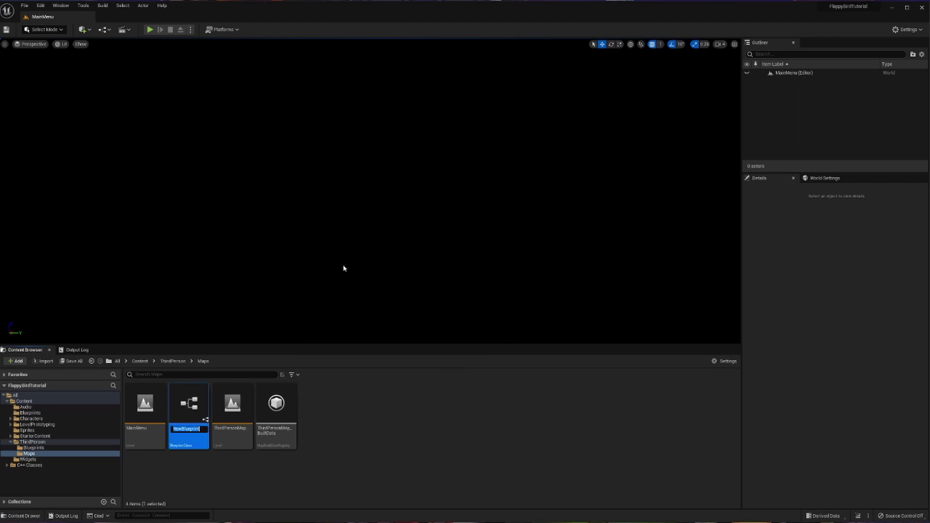
type("MainMenuGameMode")
key("Return")
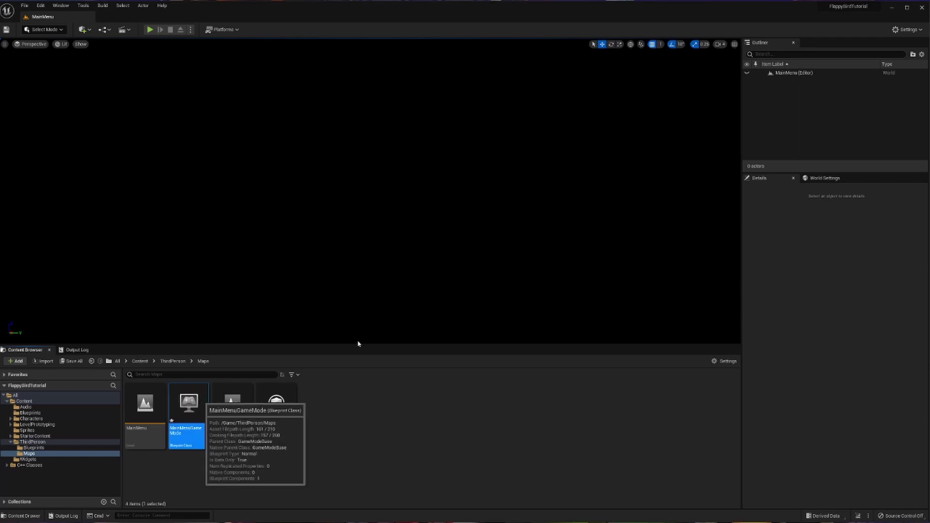
Step: Set MainMenuGameMode's Default Pawn Class to None, then compile and save
key("Return")
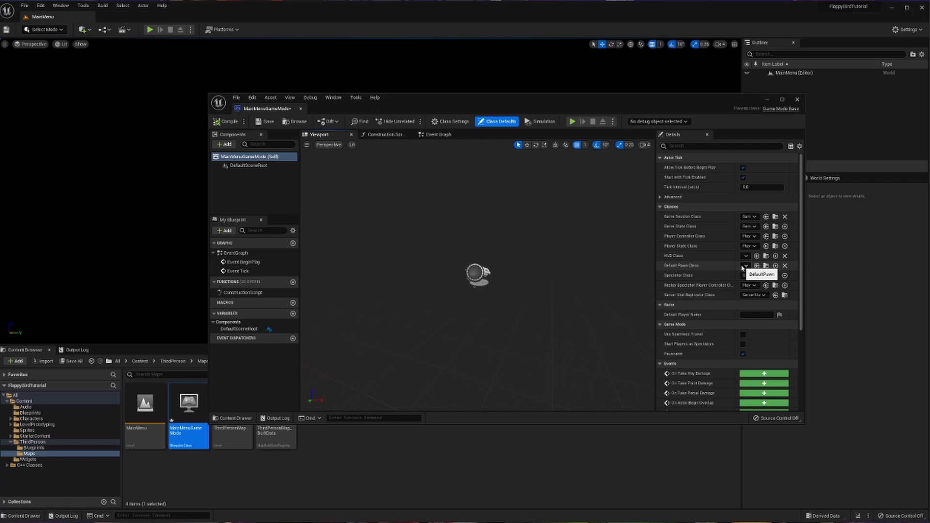
left_click(745, 266)
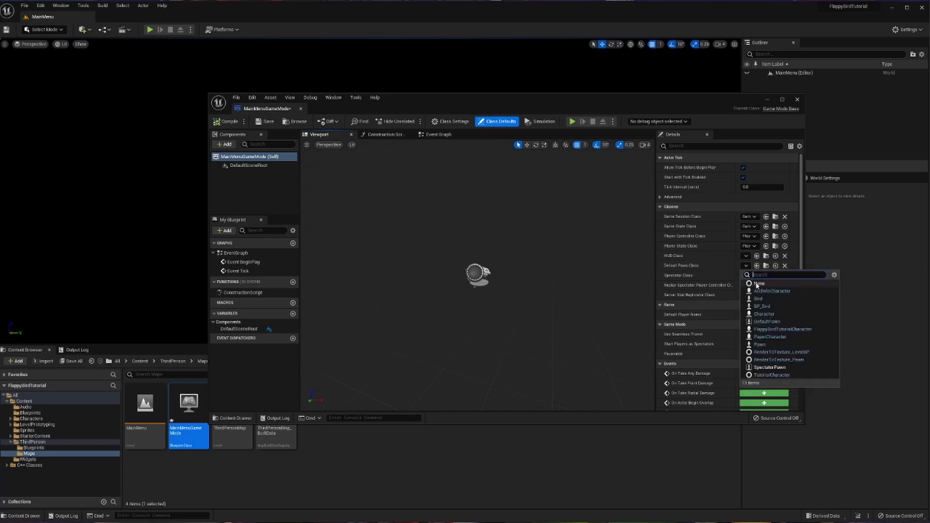
left_click(757, 285)
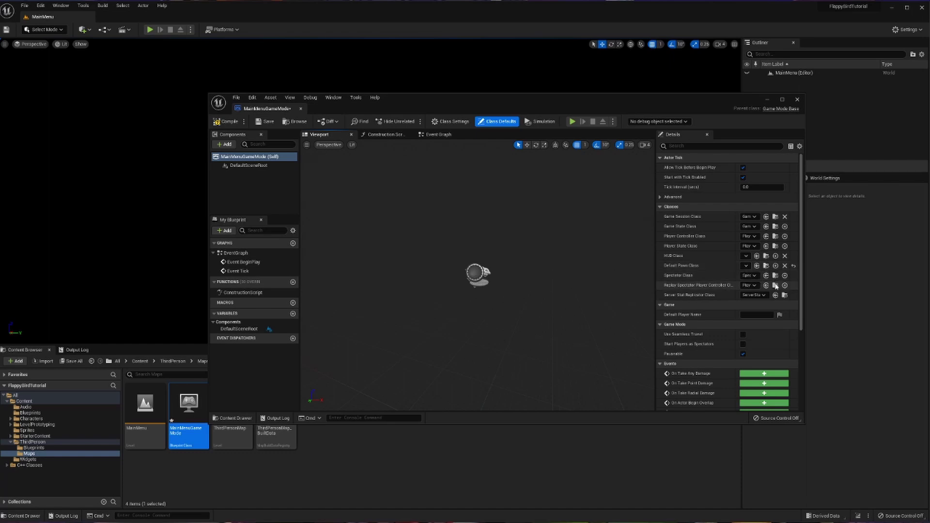
left_click(226, 121)
left_click(266, 121)
Step: Set the level's World Settings GameMode Override to MainMenuGameMode and run a quick Play test
left_click(301, 109)
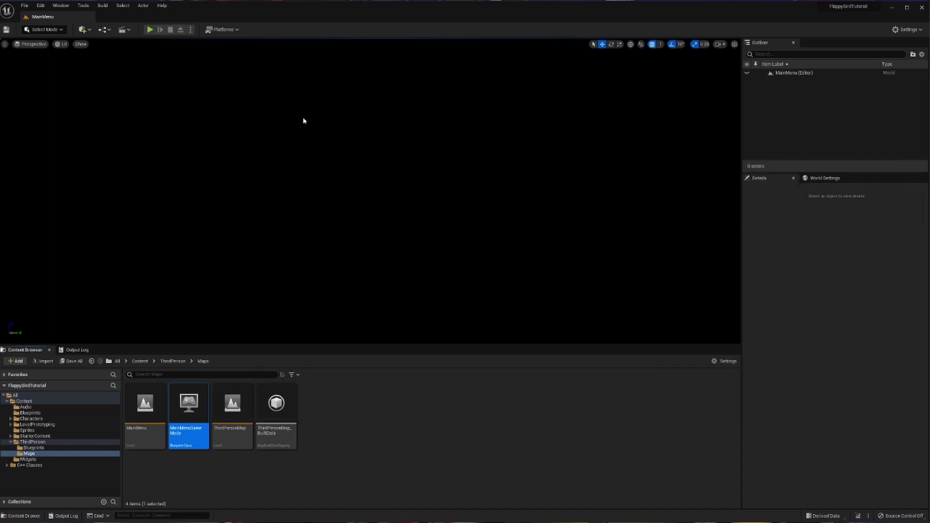
left_click(824, 178)
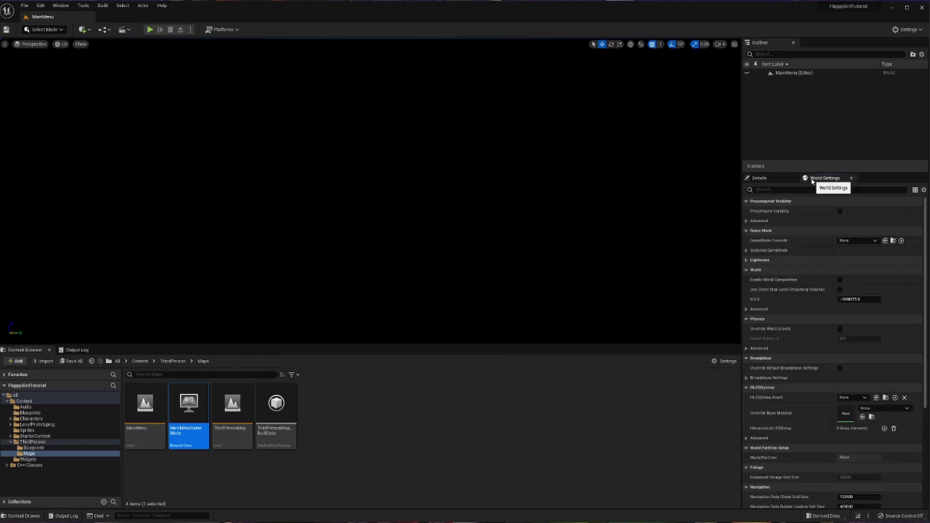
left_click(61, 6)
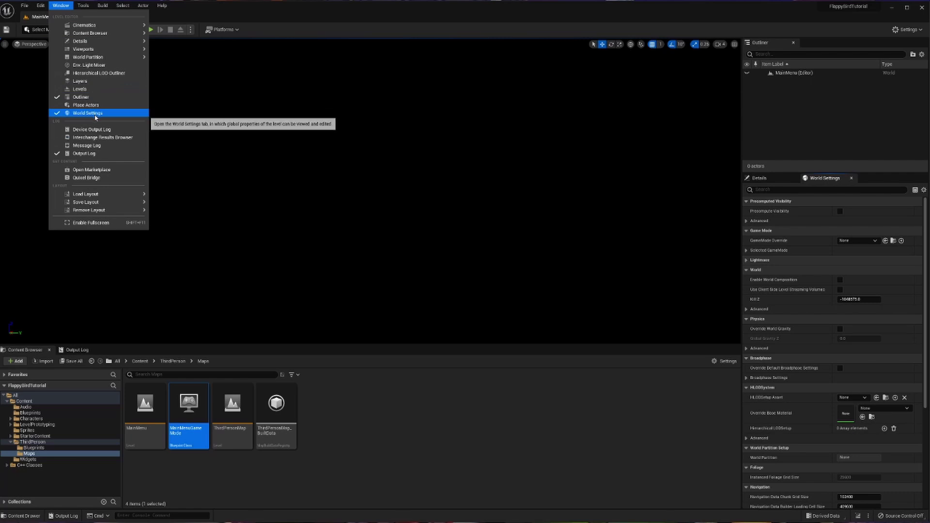
left_click(882, 188)
left_click(847, 241)
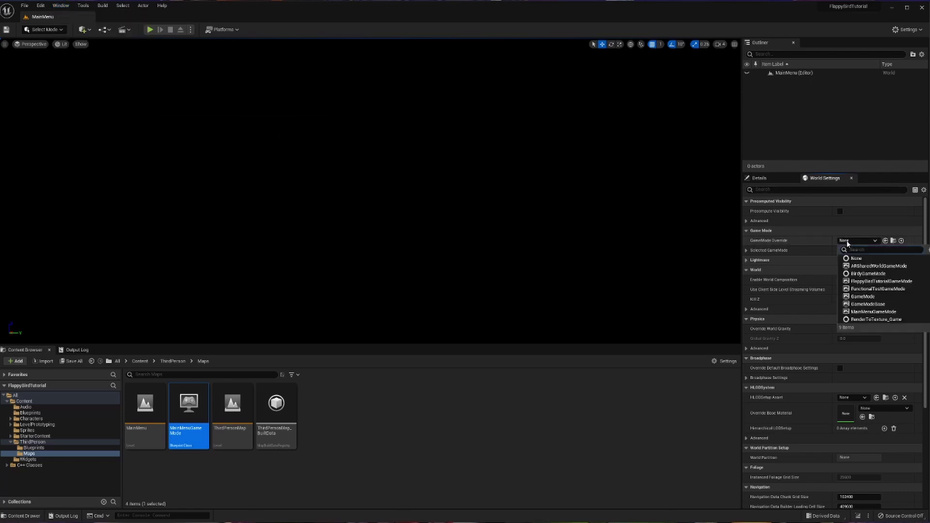
left_click(867, 312)
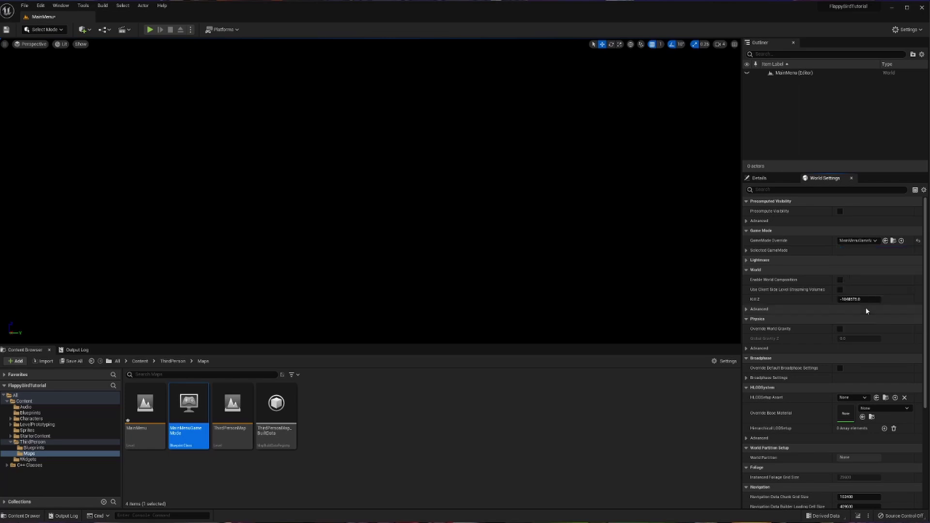
left_click(150, 30)
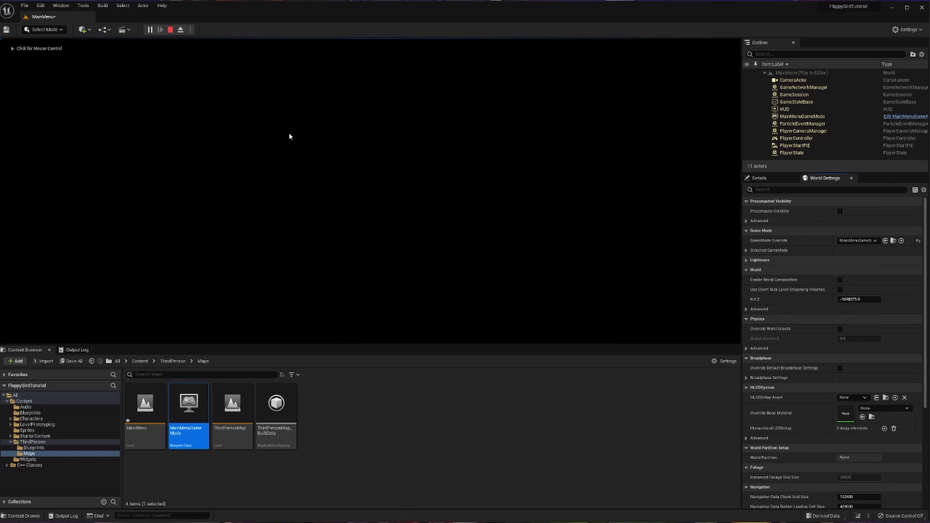
key("Escape")
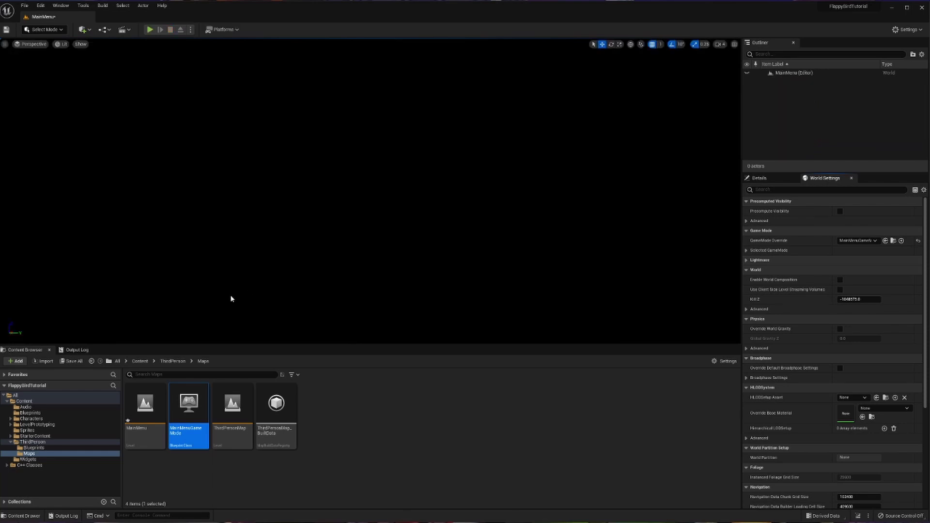
Step: In the Widgets folder, create a User Widget blueprint named MainMenuWidget and open it
left_click(34, 462)
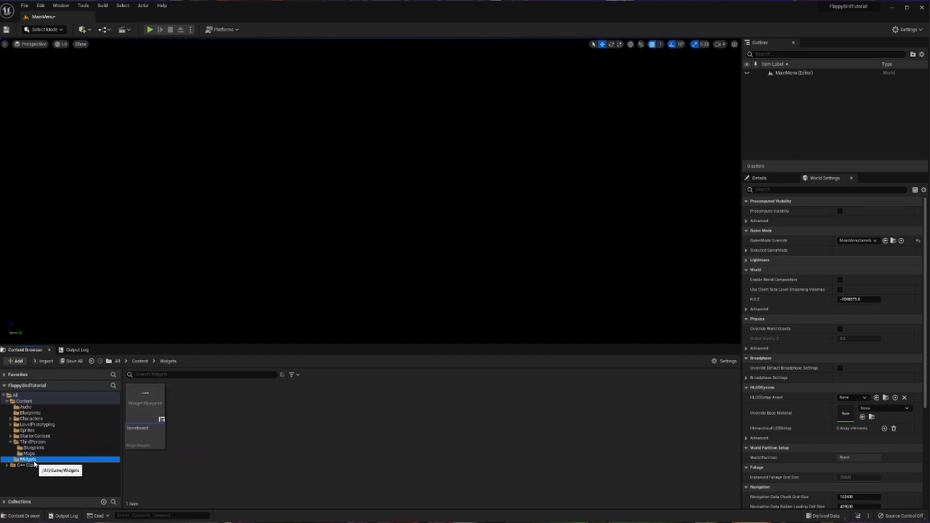
right_click(189, 427)
mouse_move(207, 418)
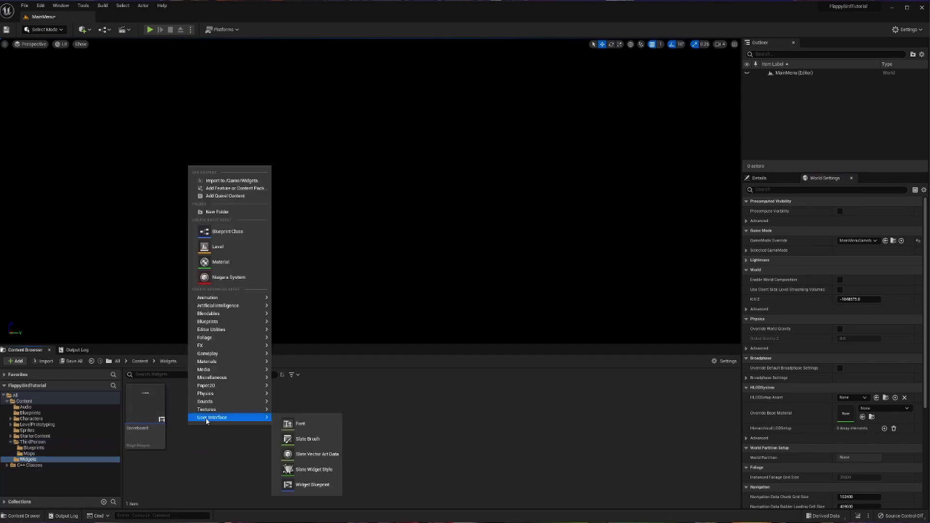
left_click(304, 485)
left_click(356, 206)
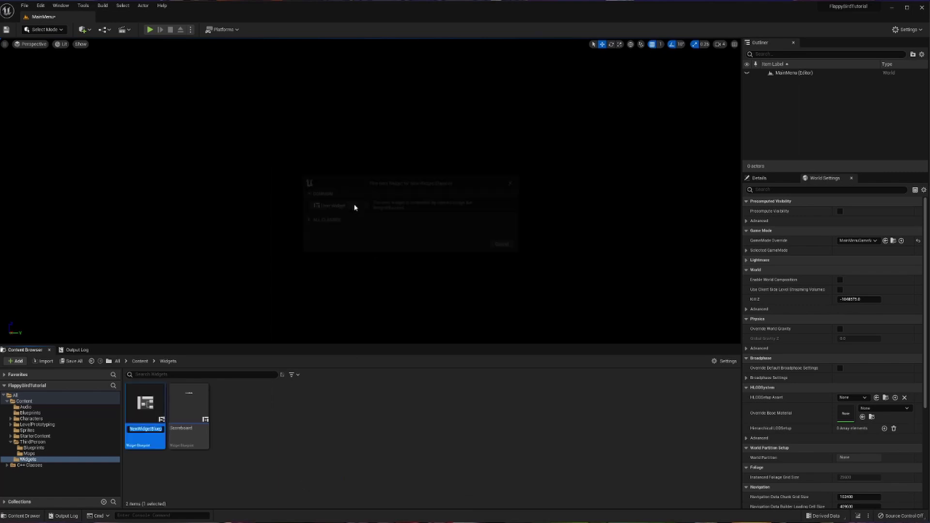
type("Mai")
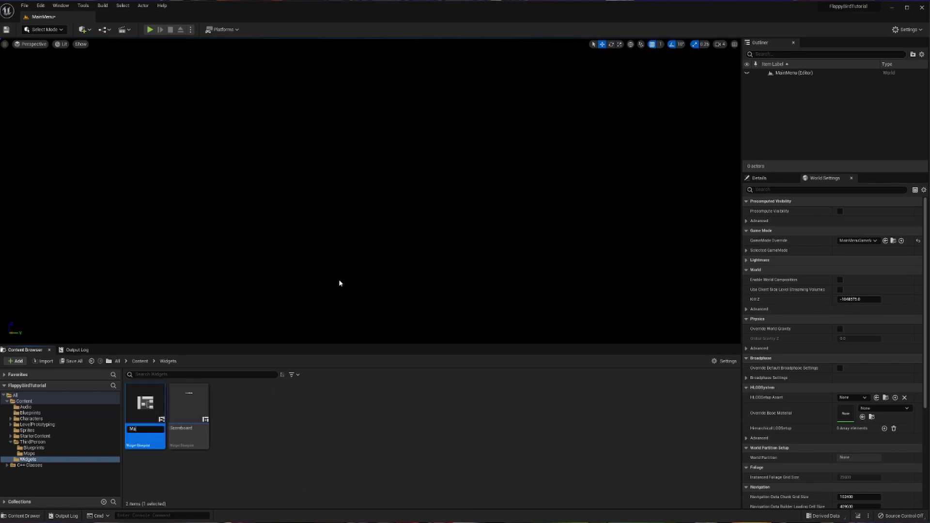
type("nMenuWidget")
key("Return")
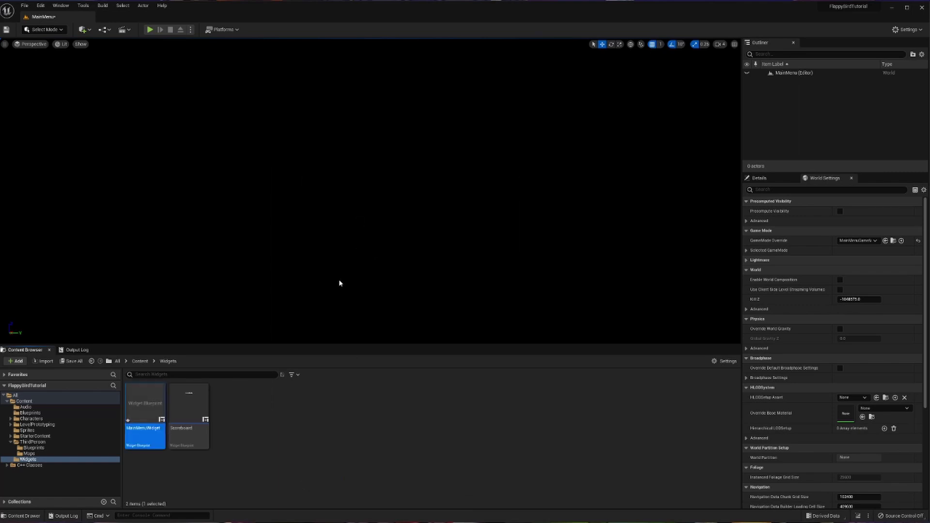
double_click(149, 402)
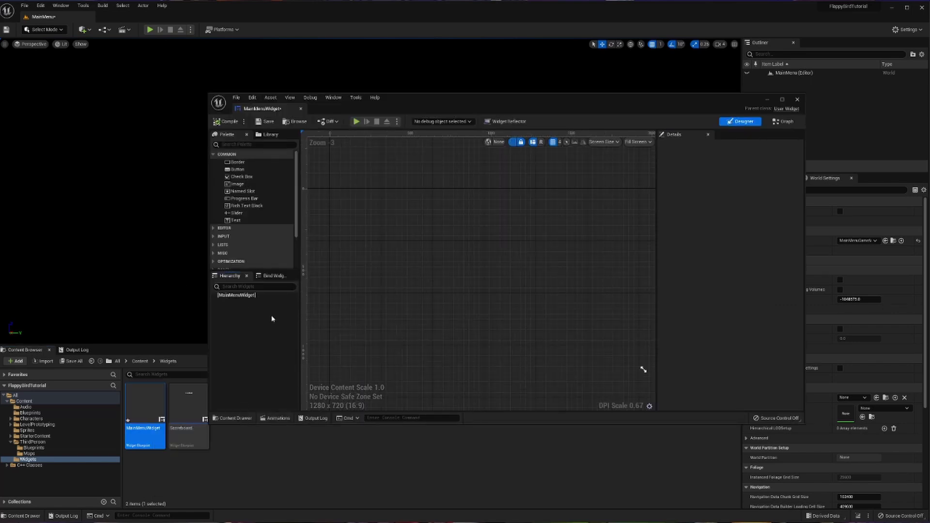
Step: Add a Canvas Panel and two Buttons to the MainMenuWidget hierarchy
left_click(248, 145)
type("canvas")
left_click_drag(245, 162, 257, 299)
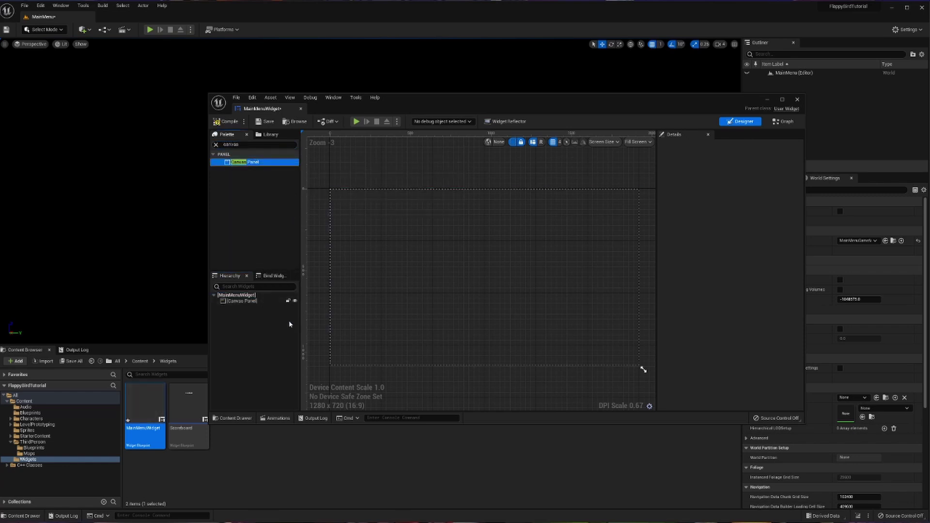
left_click(257, 145)
type("but")
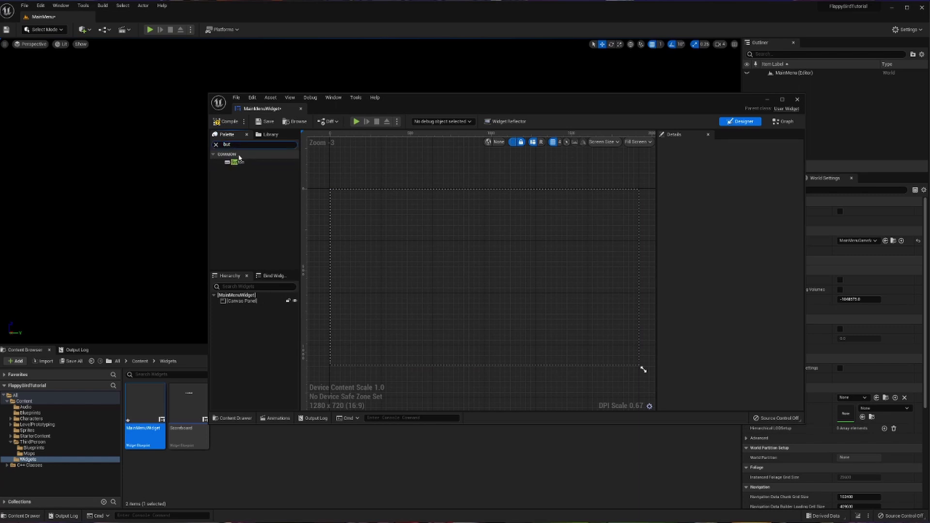
left_click_drag(237, 161, 248, 301)
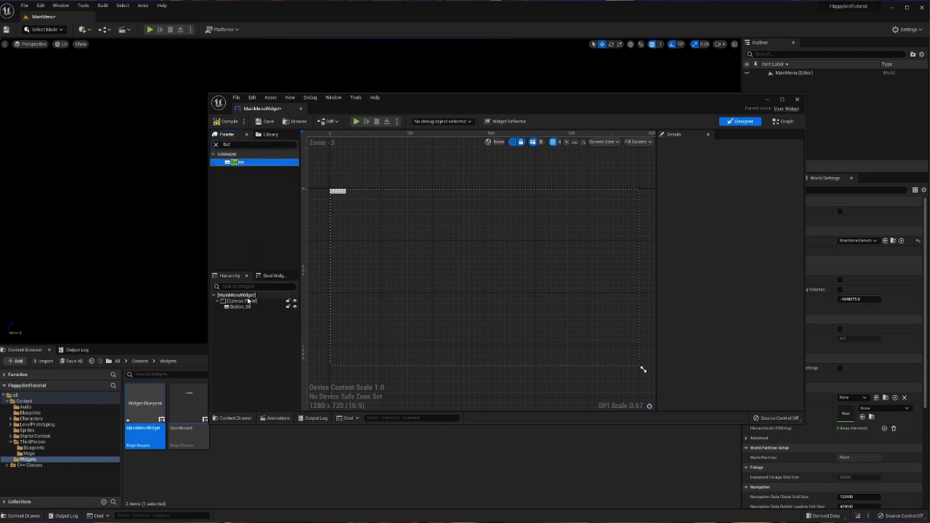
left_click_drag(237, 163, 252, 302)
Step: Add a Text label to the layout and rename the first button GameStart
left_click(231, 143)
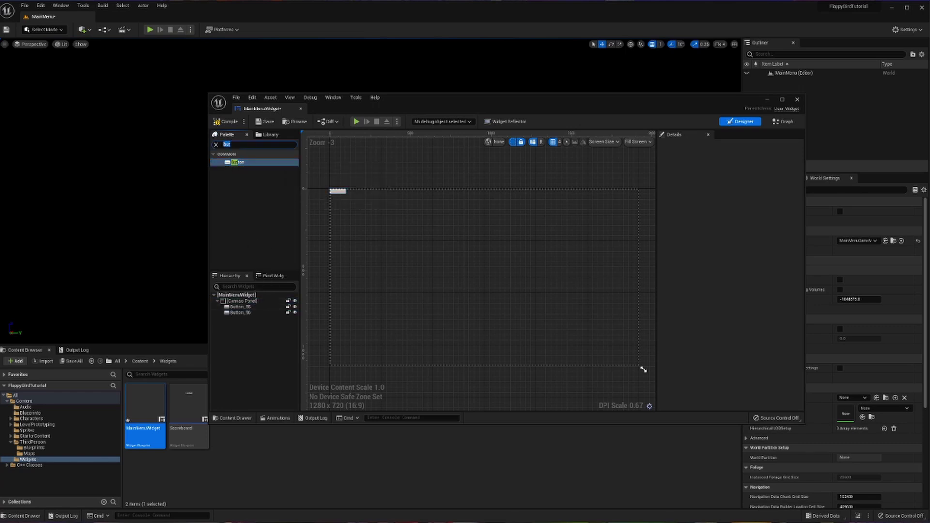
type("text")
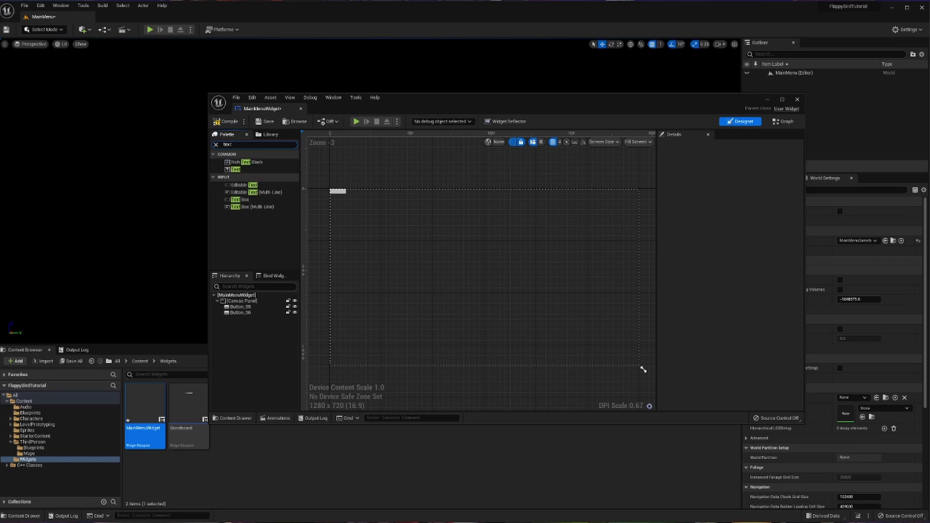
left_click(239, 170)
left_click_drag(240, 170, 240, 313)
left_click(703, 146)
type("Game Start")
key("Return")
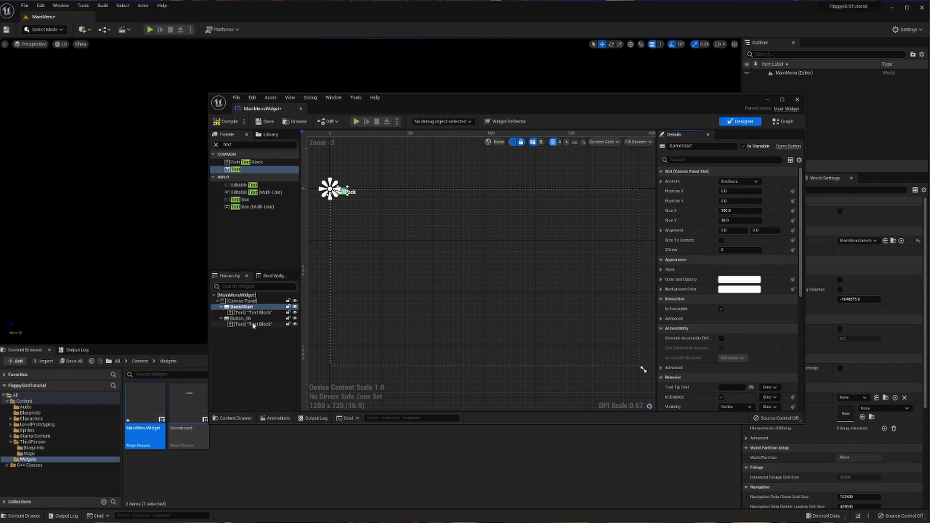
Step: Rename the second button, Button_56, to Quit
left_click(241, 319)
left_click(702, 146)
type("Quit")
key("Return")
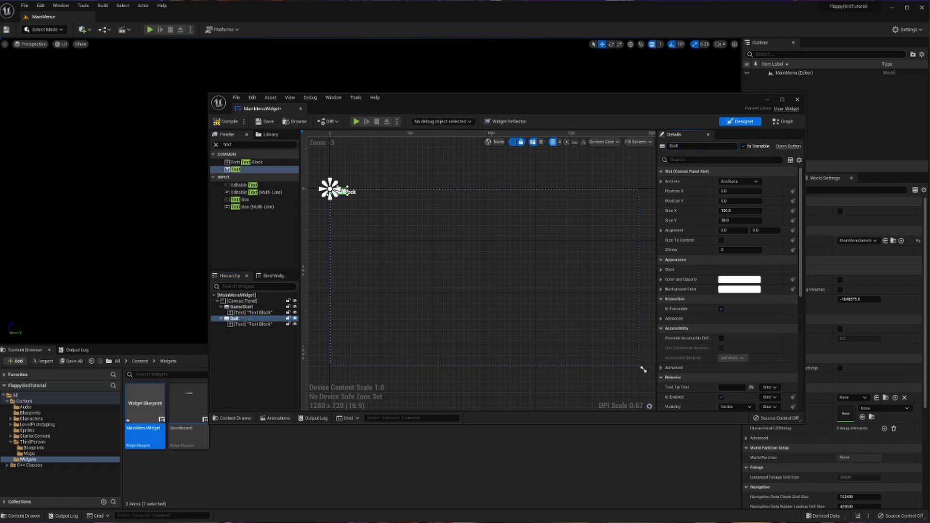
Step: Set the two button labels' Text to 'Game Start' and 'Quit'
left_click(262, 312)
left_click(703, 145)
type("Text Block")
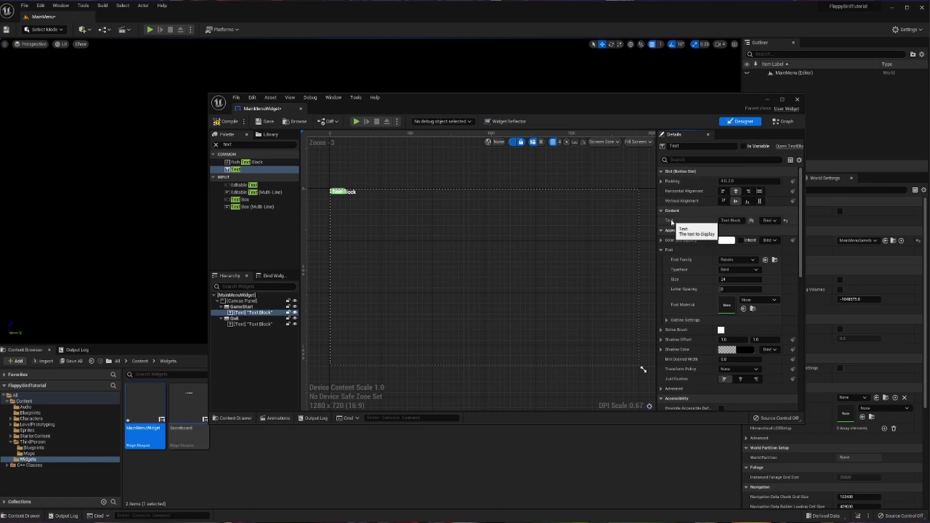
left_click(729, 221)
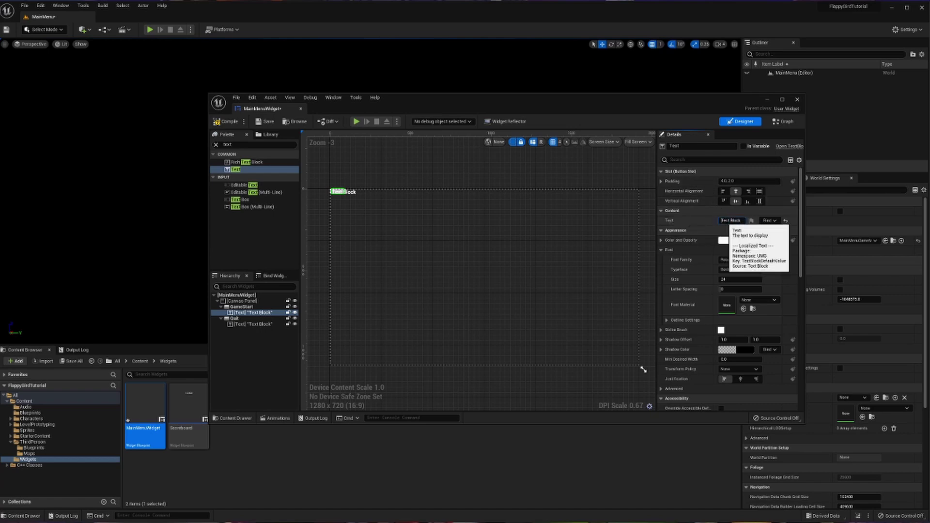
type("Sta")
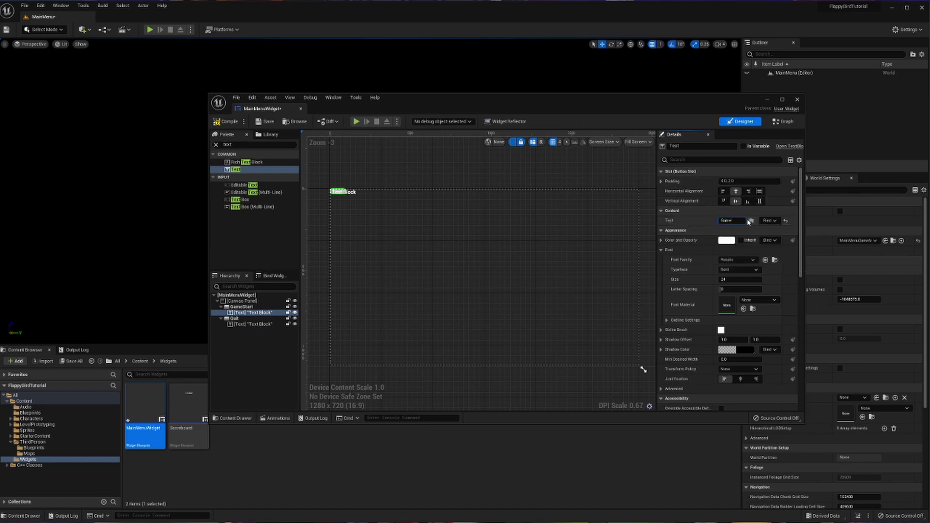
type("tart")
left_click(253, 324)
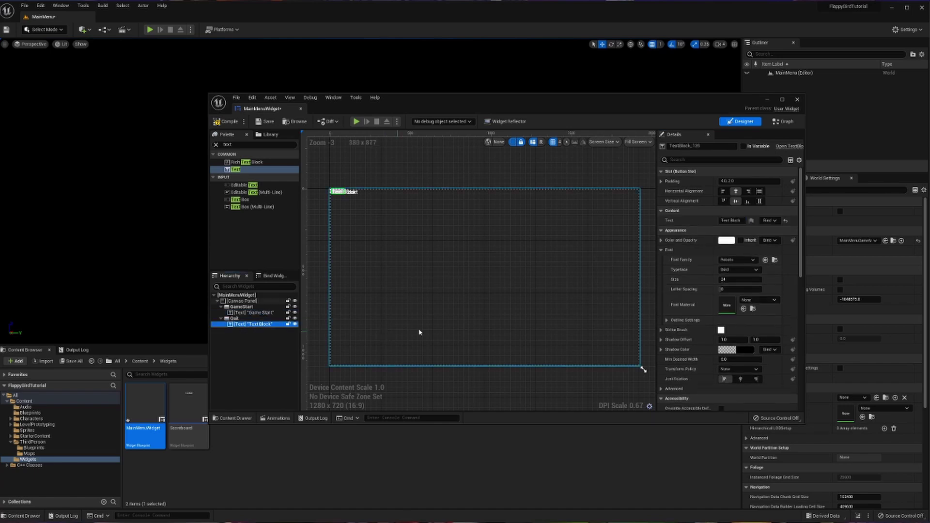
left_click(739, 221)
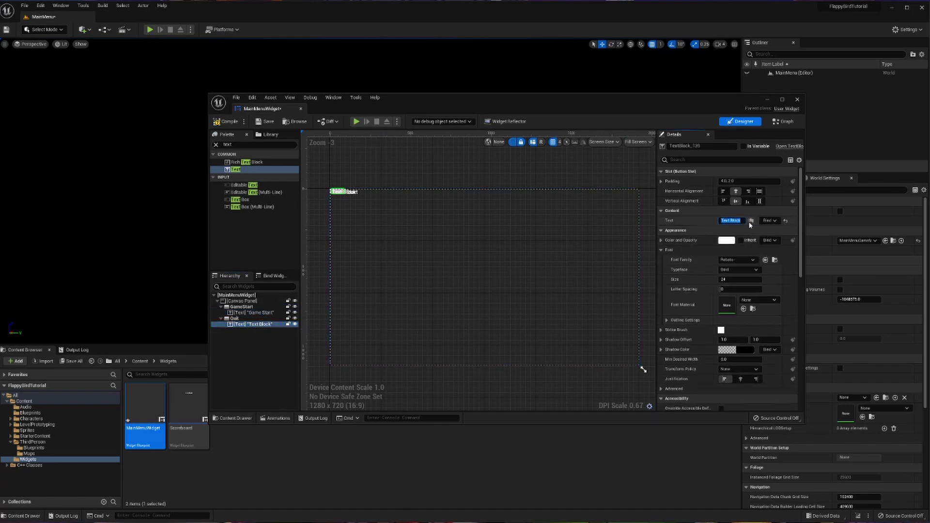
type("Quit")
left_click(484, 252)
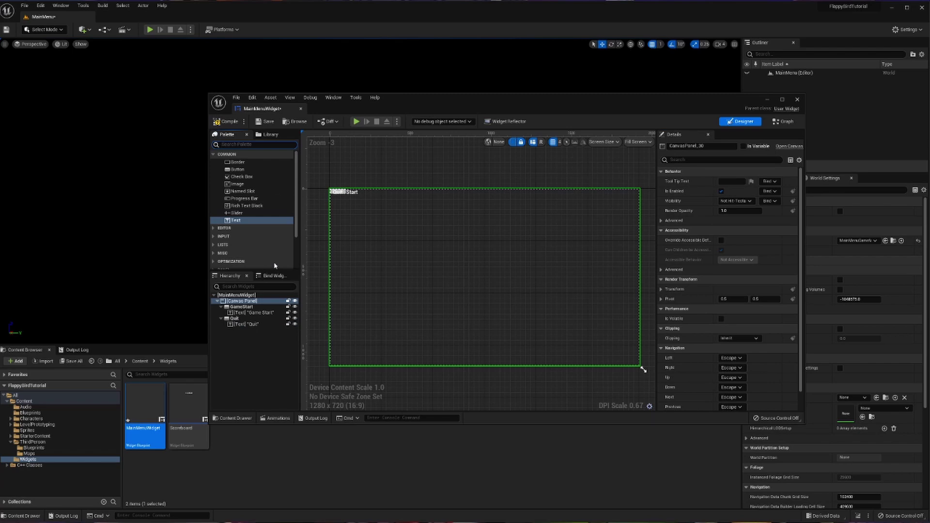
Step: Anchor the GameStart button to the canvas centre and reset its Position X/Y to 0
left_click(242, 306)
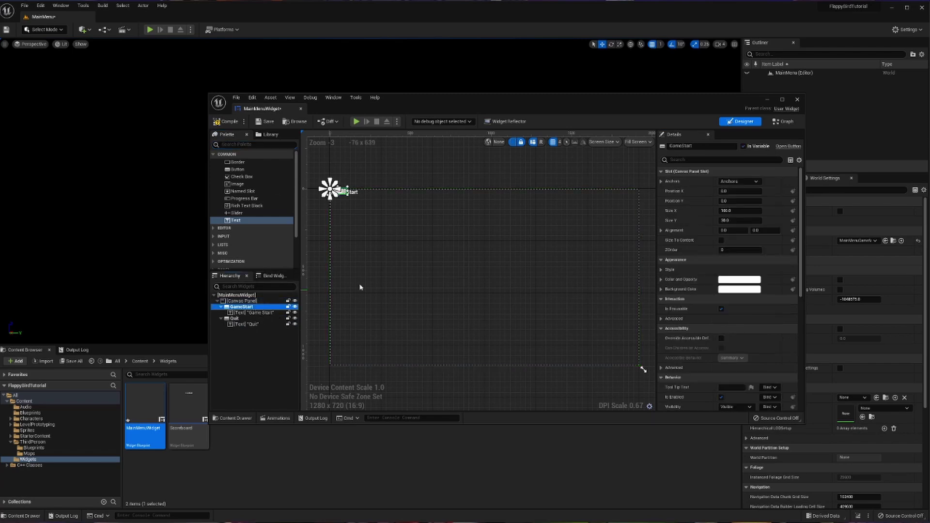
left_click(738, 181)
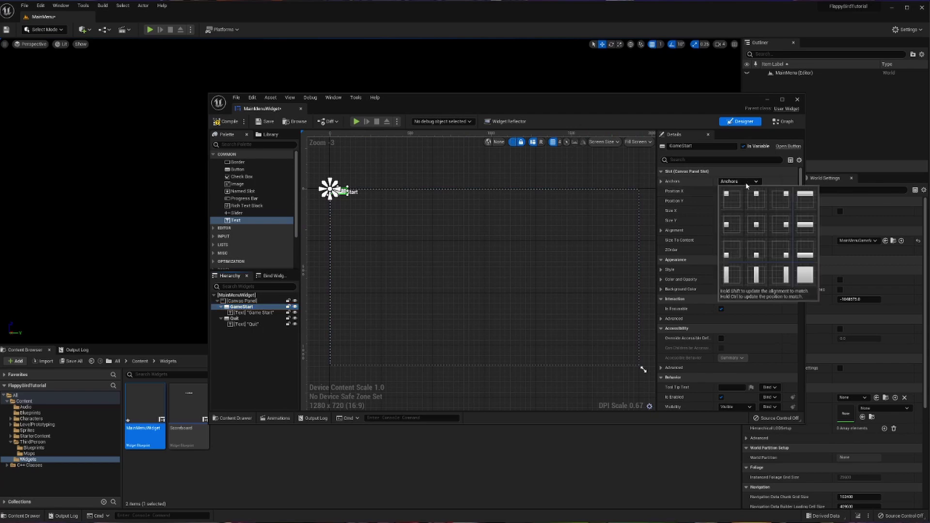
left_click(757, 224)
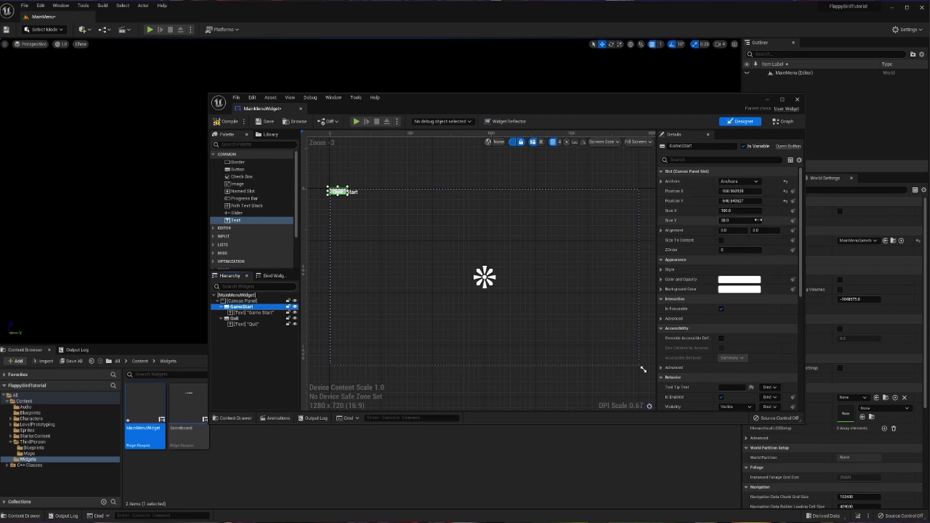
left_click(785, 191)
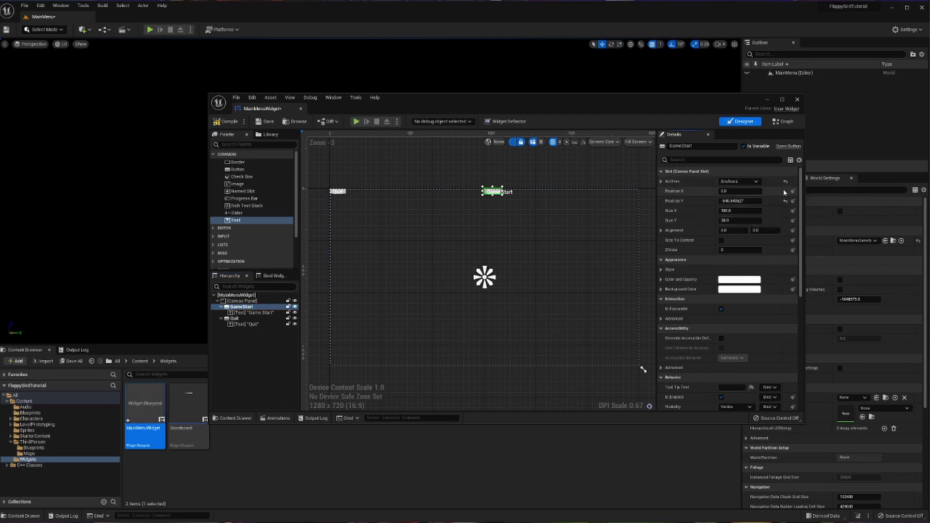
left_click(785, 200)
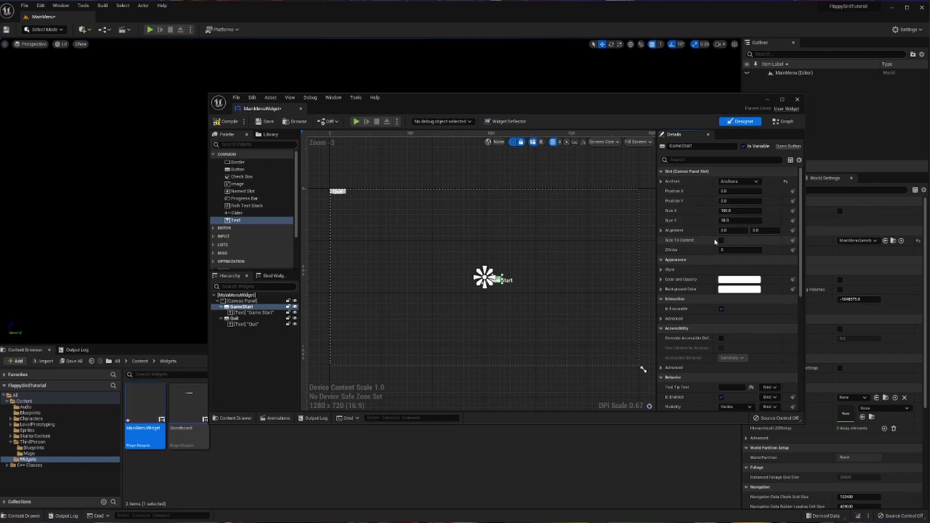
Step: Give GameStart alignment 0.5/0.5, raise it above centre, and enable Size To Content
left_click(729, 230)
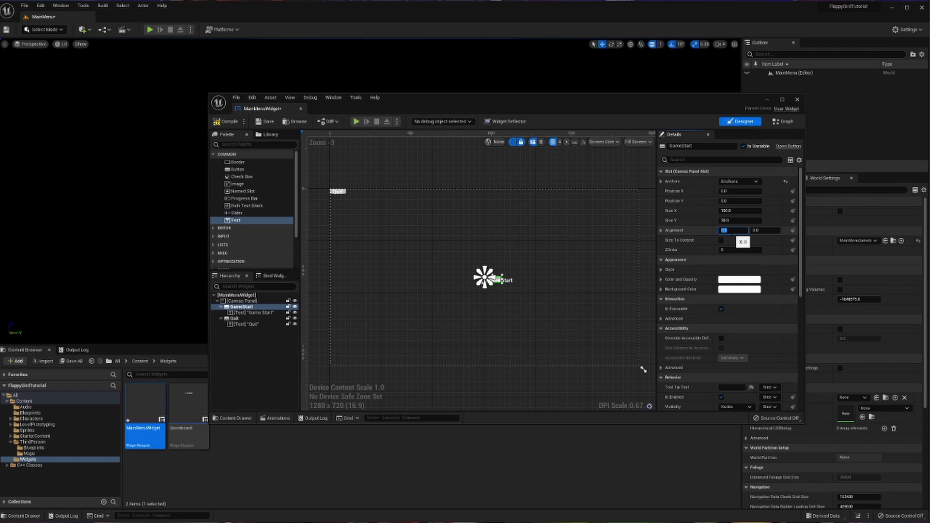
type("0.5")
key("Tab")
type("0.5")
key("Return")
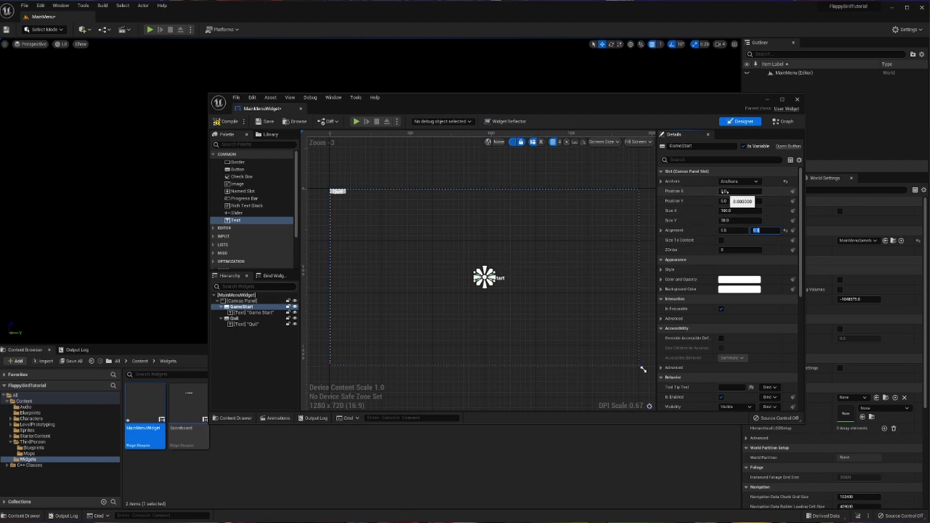
left_click_drag(727, 201, 707, 201)
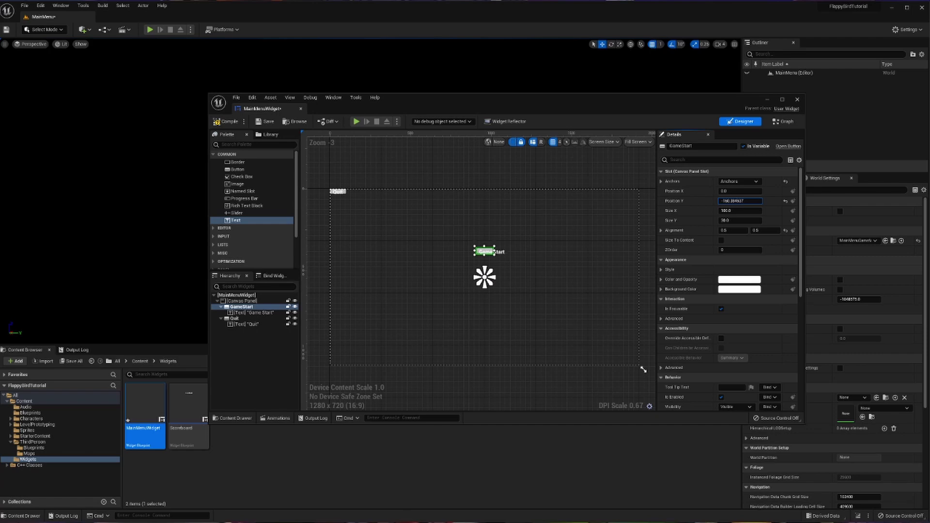
left_click(720, 241)
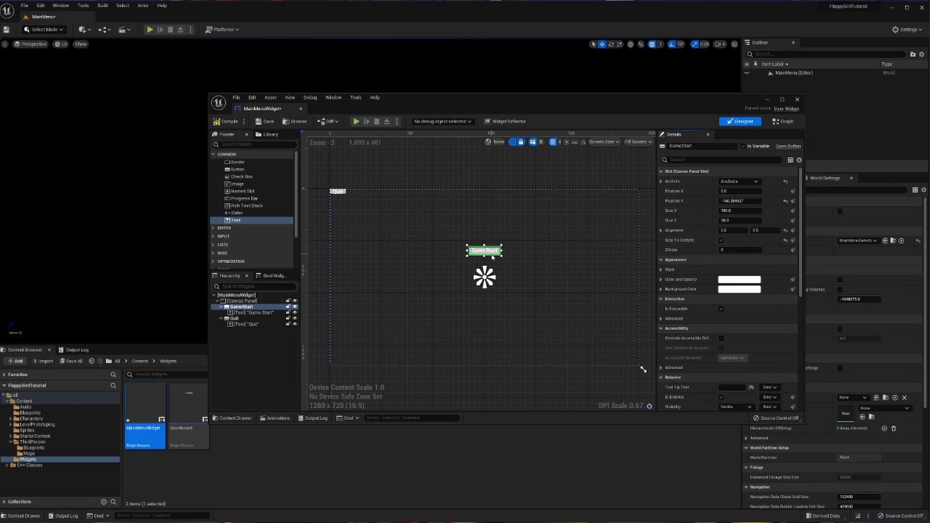
Step: Anchor the Quit button to the centre, reset Position X/Y to 0, and enable Size To Content
left_click(255, 318)
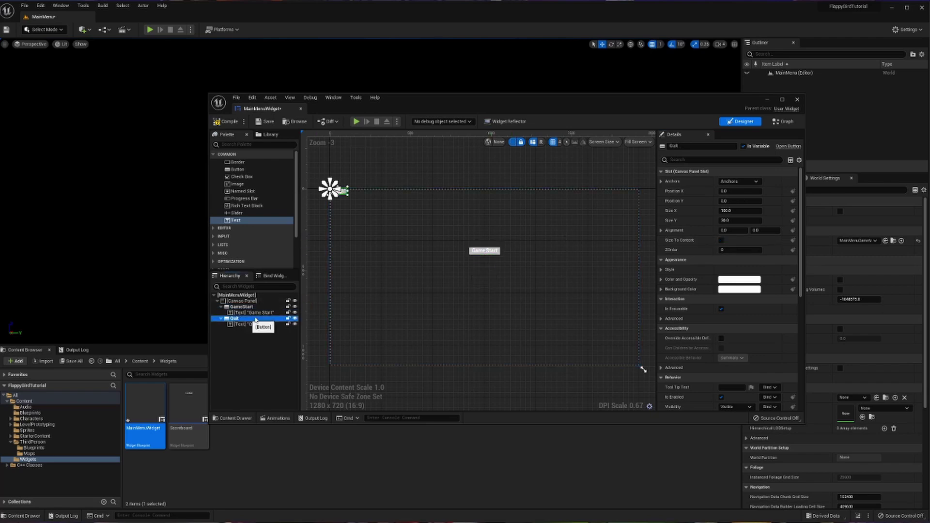
left_click(738, 181)
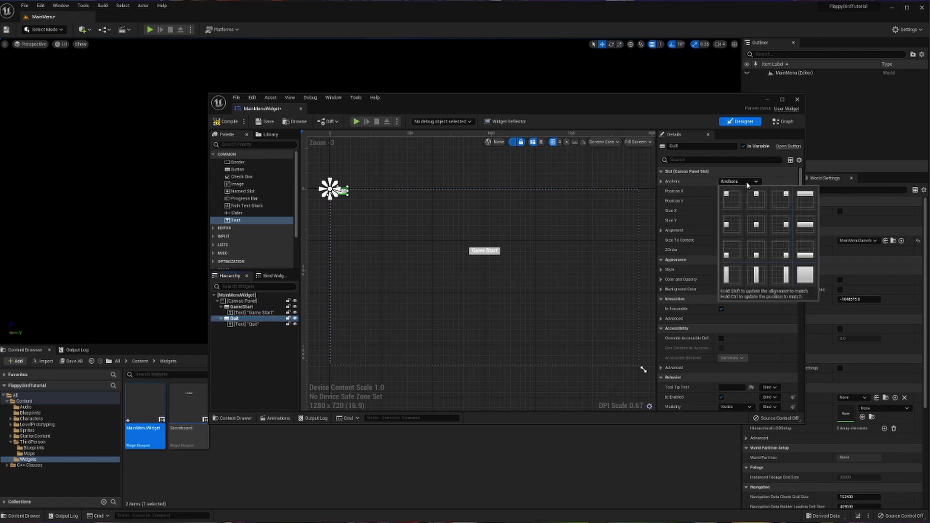
left_click(756, 223)
left_click(785, 191)
left_click(785, 200)
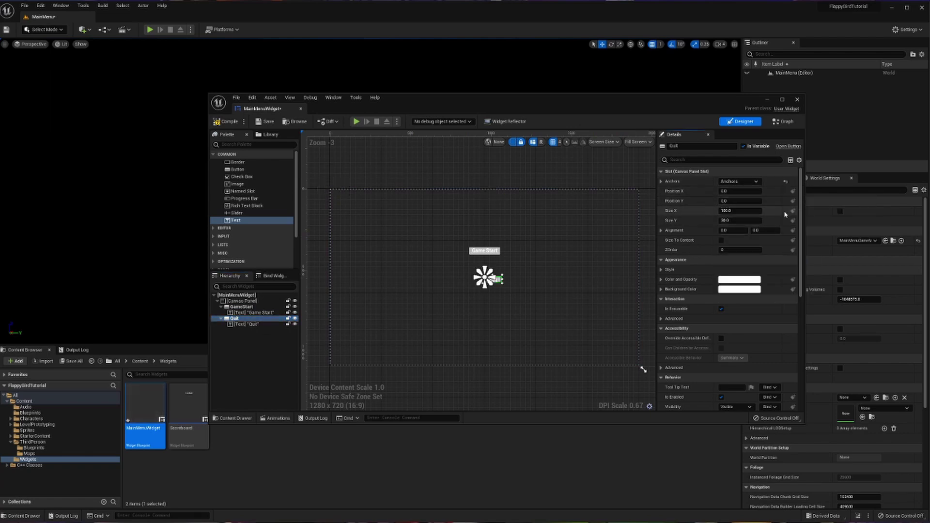
left_click(721, 241)
Step: Nudge Quit slightly lower and set its alignment to 0.5/0.5
left_click_drag(736, 201, 737, 227)
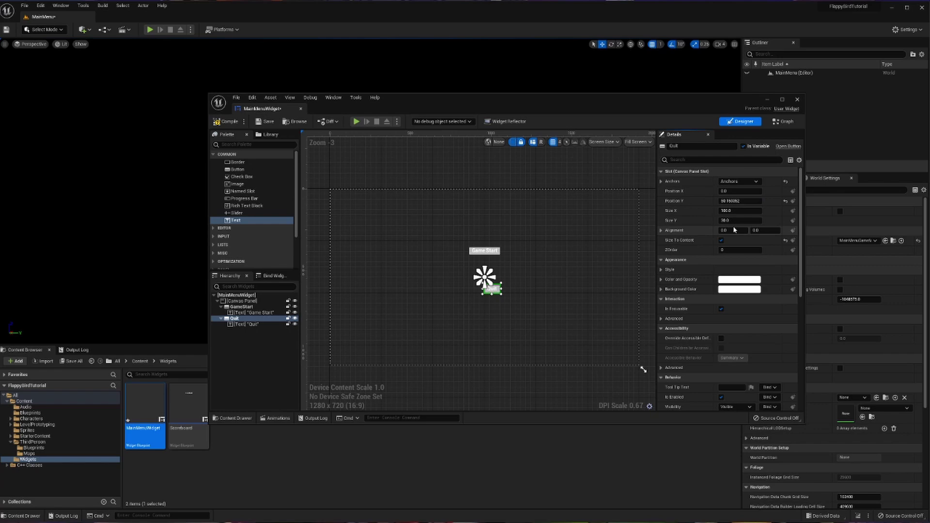
left_click(733, 230)
type("0.5")
key("Tab")
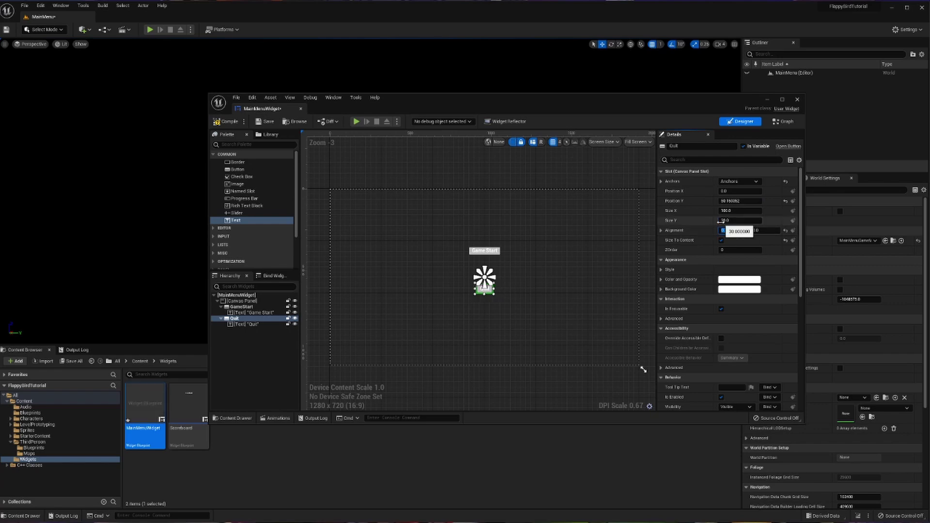
type("0.5")
key("Return")
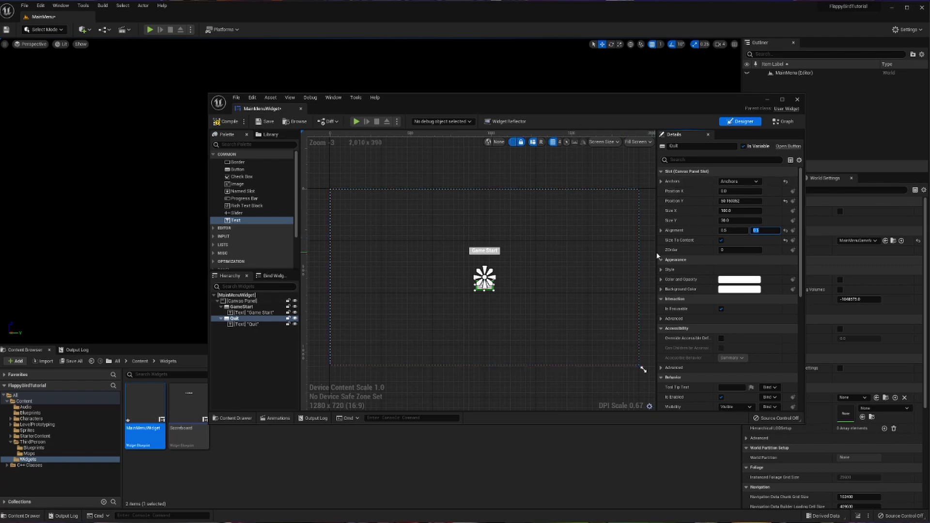
left_click(227, 134)
Step: Add an Image to the Canvas Panel with brush image FlappyBirdBG_Sprite
type("Image")
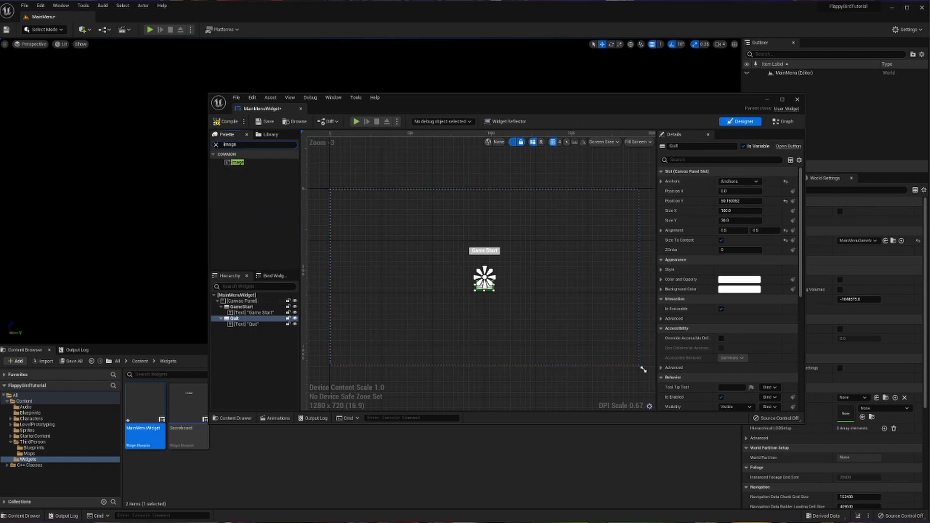
left_click_drag(239, 159, 252, 302)
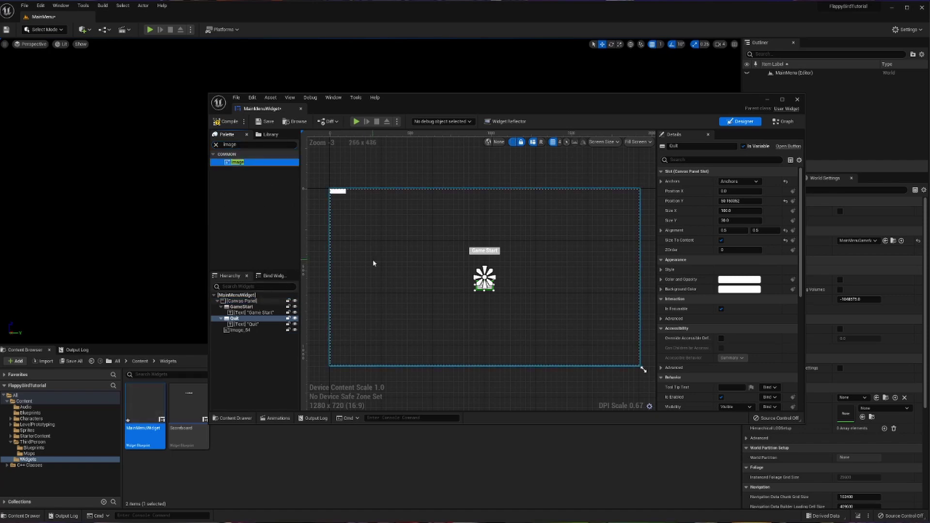
left_click(338, 191)
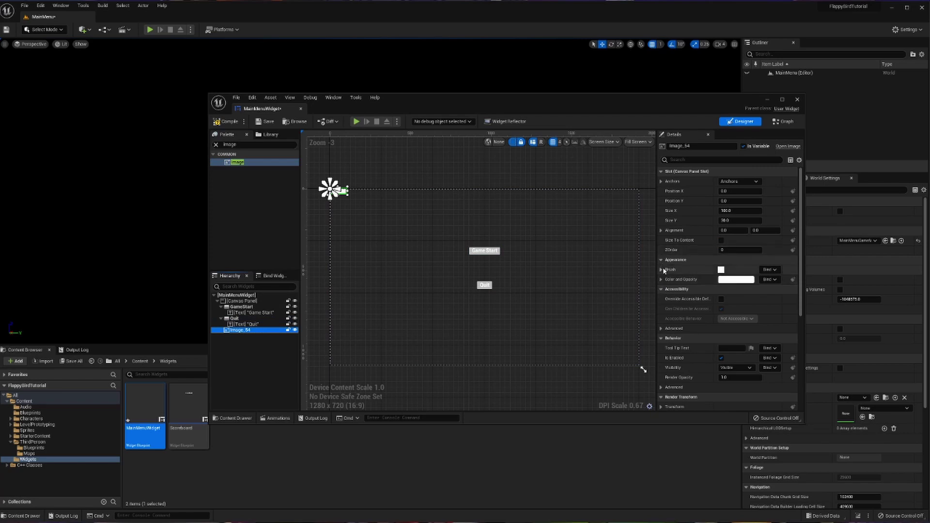
left_click(662, 270)
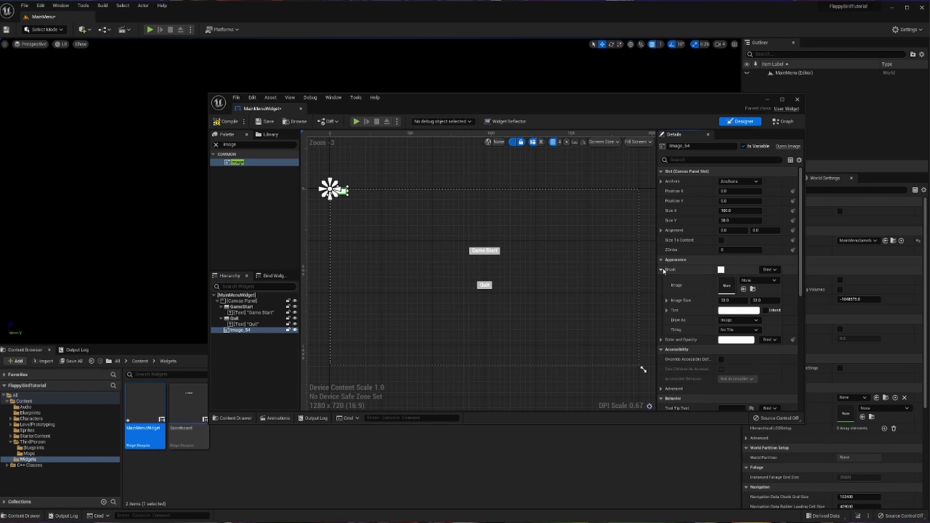
left_click(748, 280)
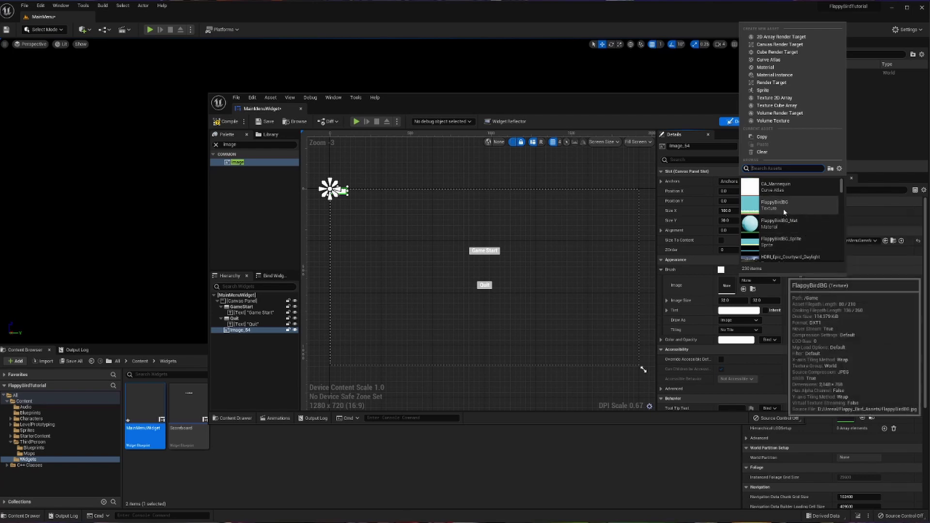
left_click(779, 241)
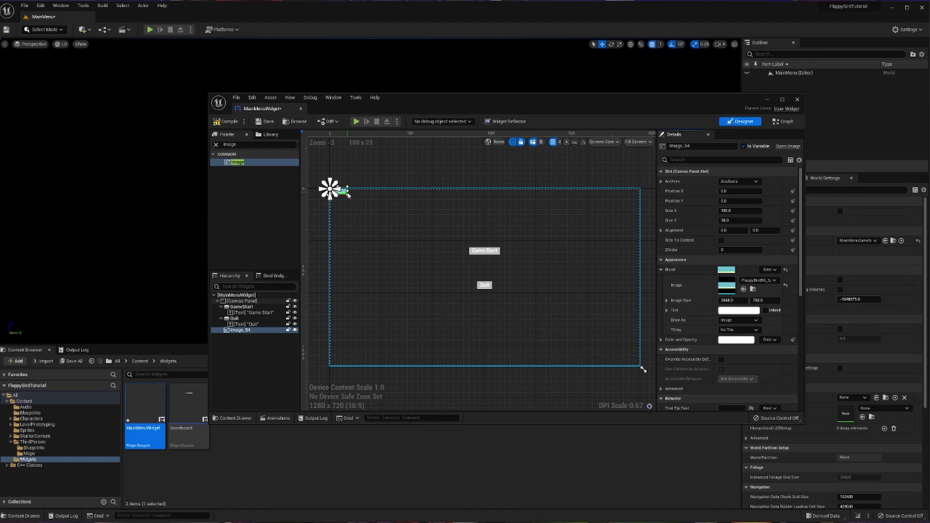
Step: Stretch the background image to fill the canvas and set its ZOrder to 2
left_click_drag(346, 193, 641, 366)
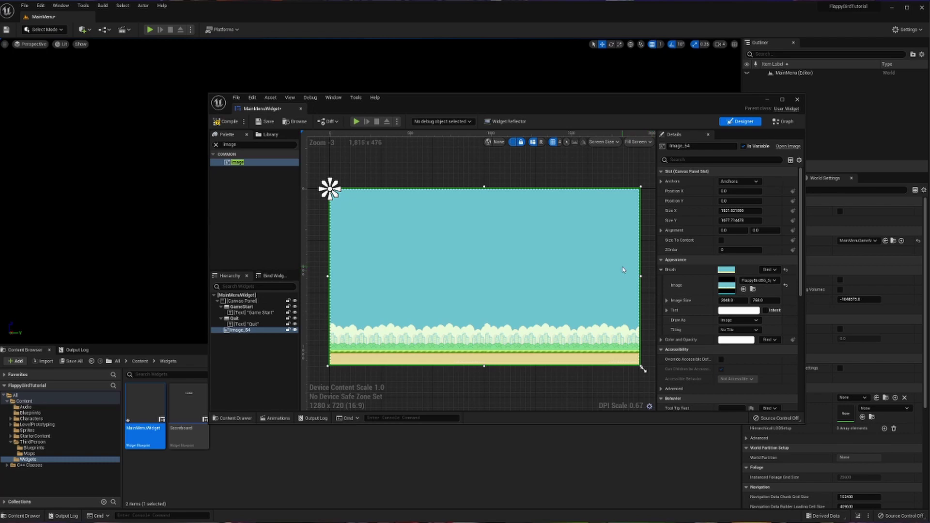
left_click(718, 250)
type("2")
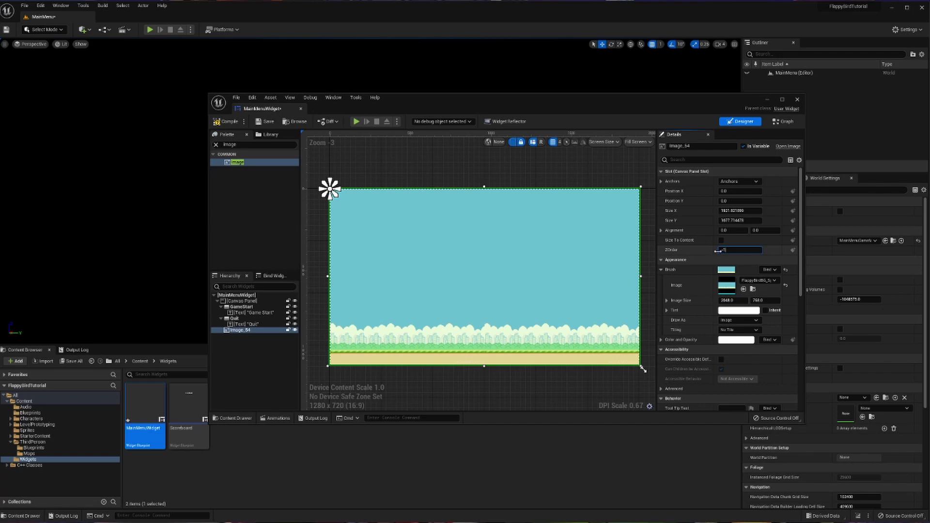
key("Return")
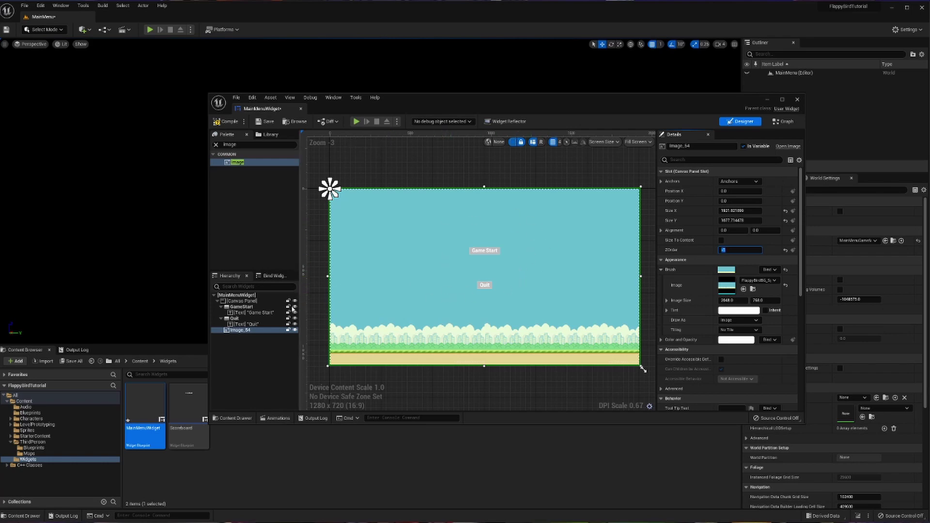
Step: Add an On Clicked event for the GameStart button
left_click(268, 307)
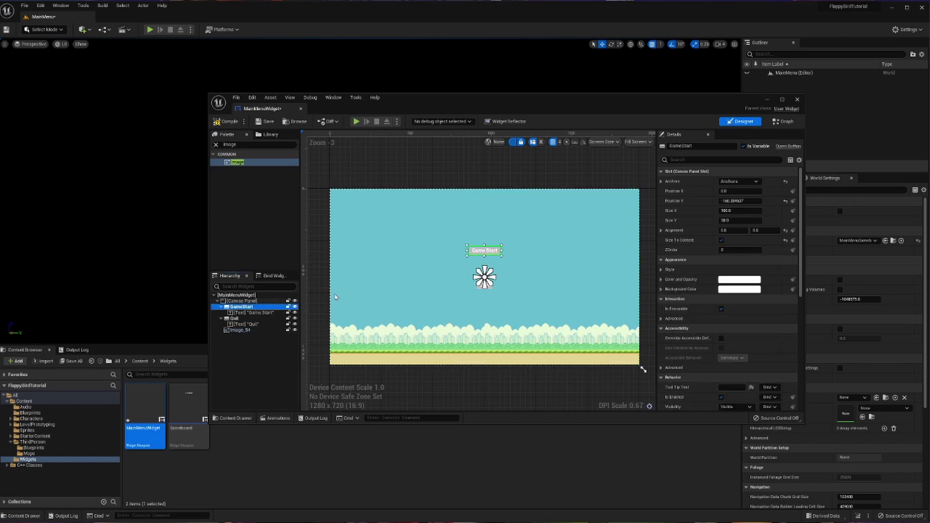
scroll(725, 271, "down", 8)
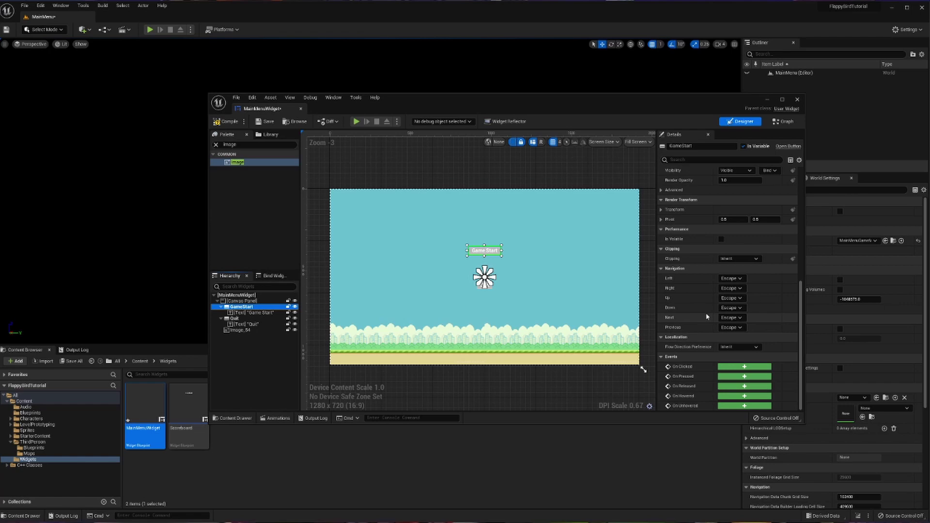
left_click(730, 368)
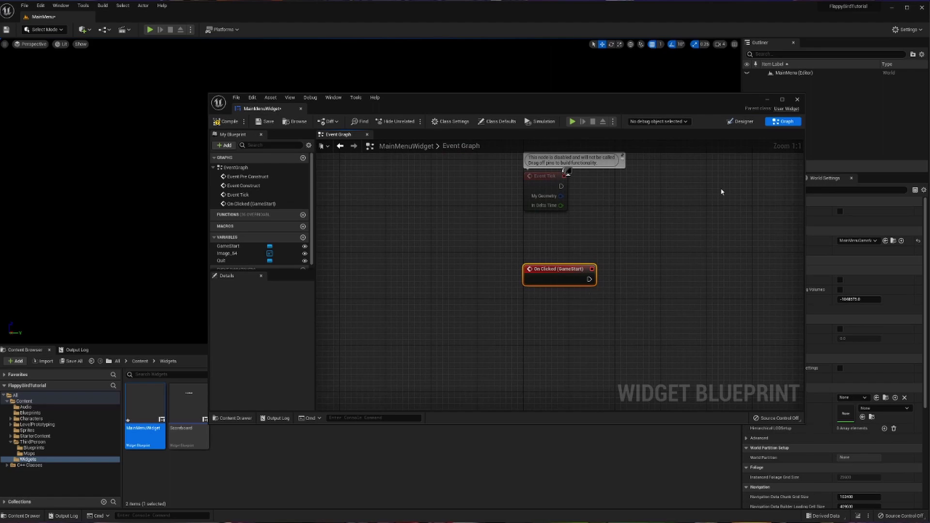
Step: Back in the Designer, add an On Clicked event for the Quit button
left_click(740, 124)
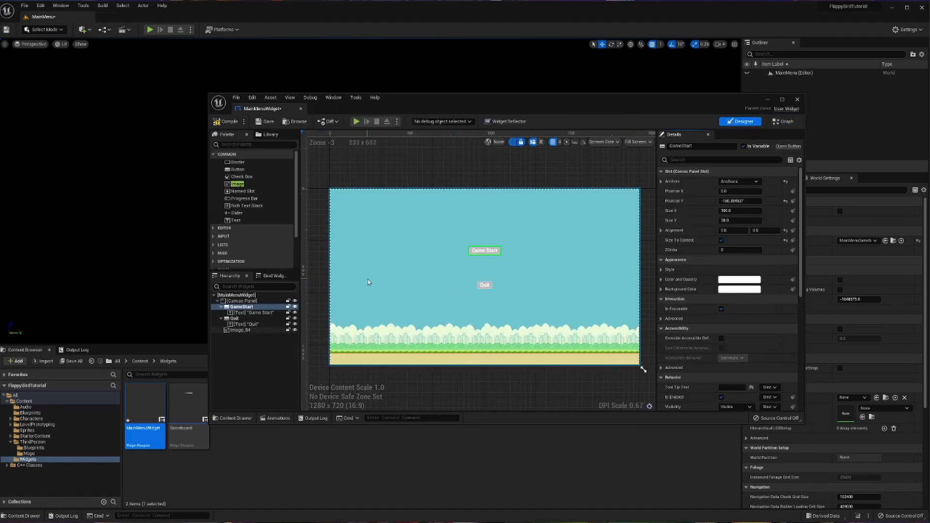
left_click(260, 319)
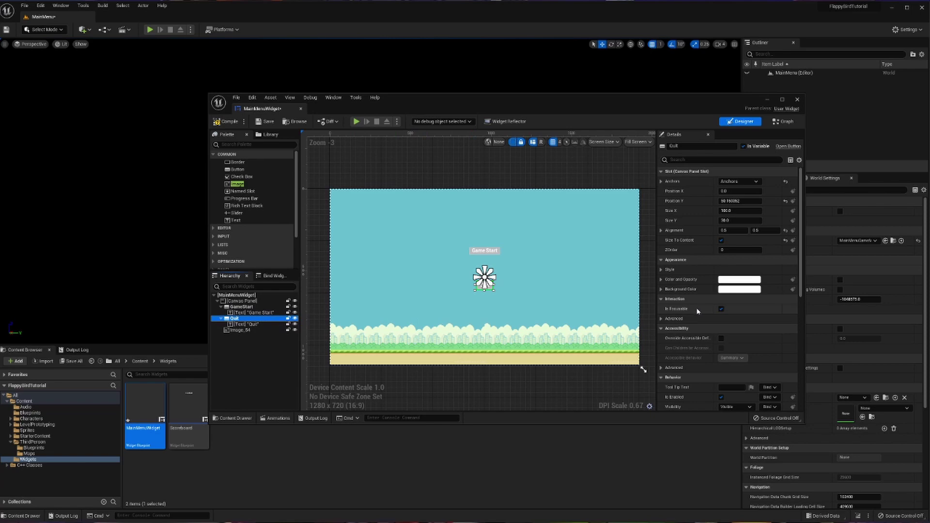
scroll(698, 312, "down", 10)
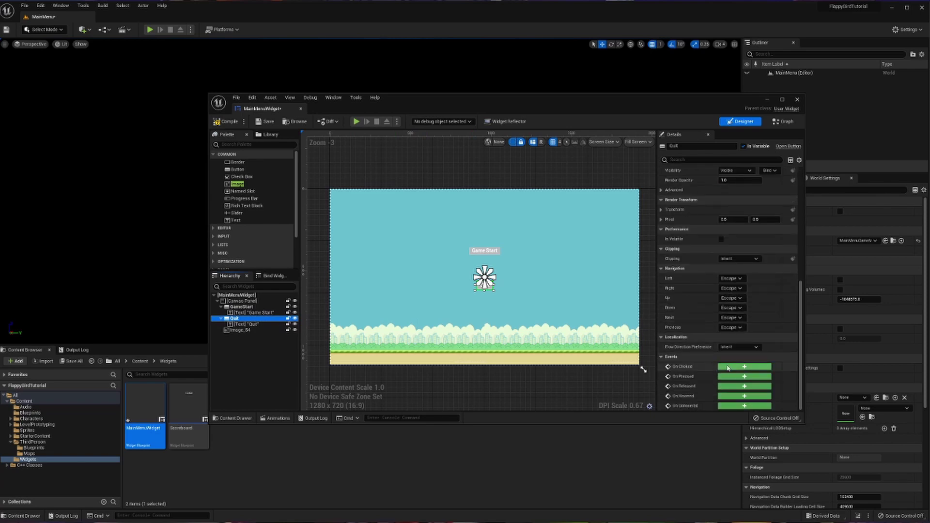
left_click(727, 368)
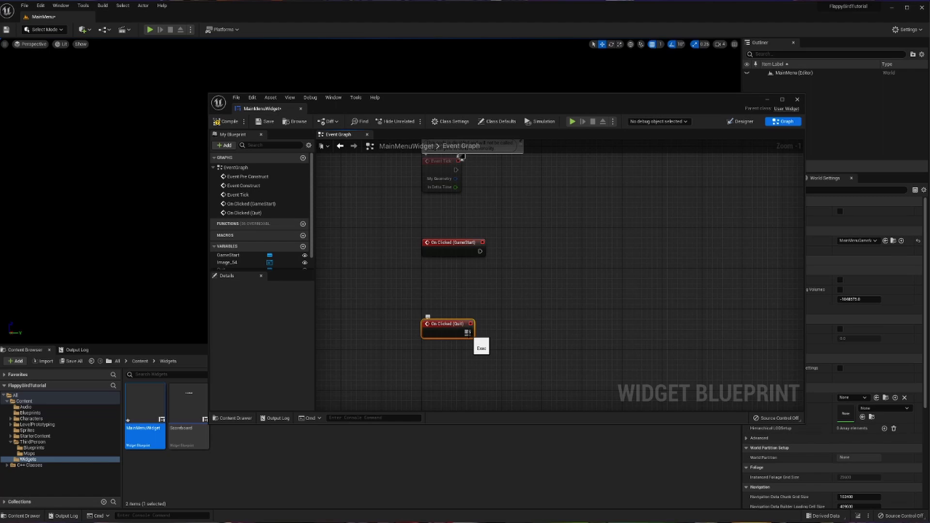
Step: Add a Quit Game action to the Quit button's On Clicked event
left_click_drag(467, 333, 521, 322)
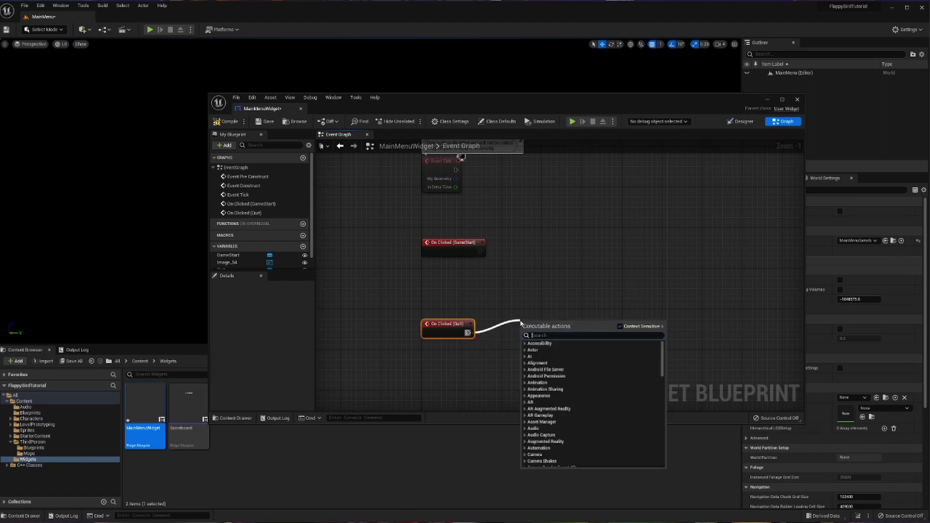
type("quit")
key("Return")
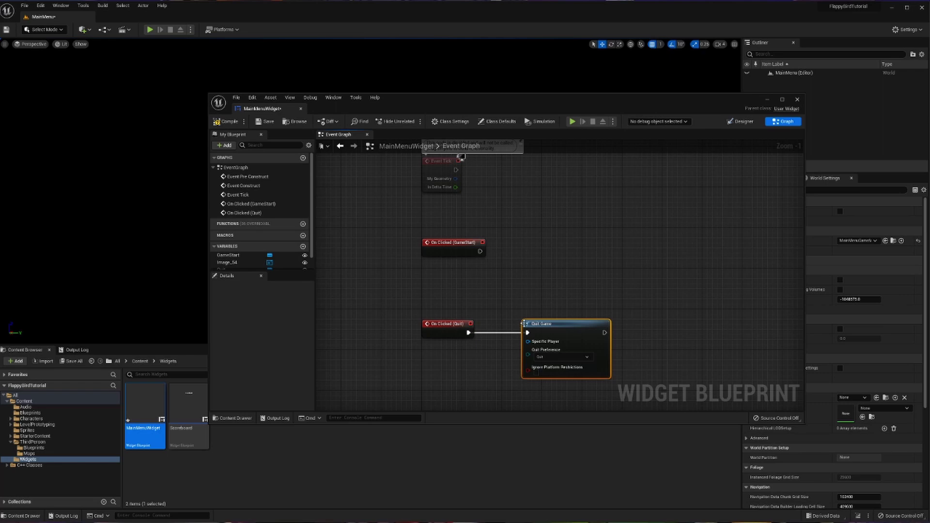
left_click_drag(528, 322, 529, 317)
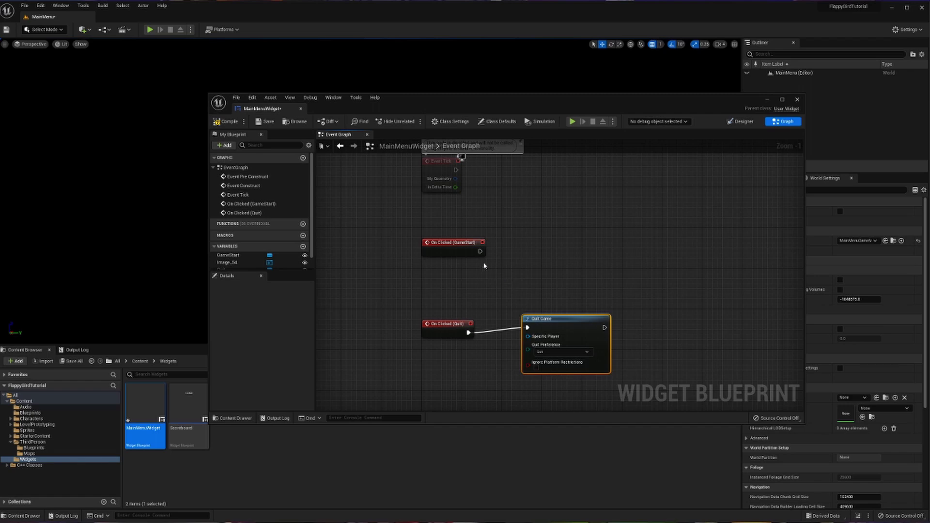
Step: Make Game Start's On Clicked open level ThirdPersonMap via Open Level (by Object Reference), then compile
left_click_drag(479, 251, 515, 247)
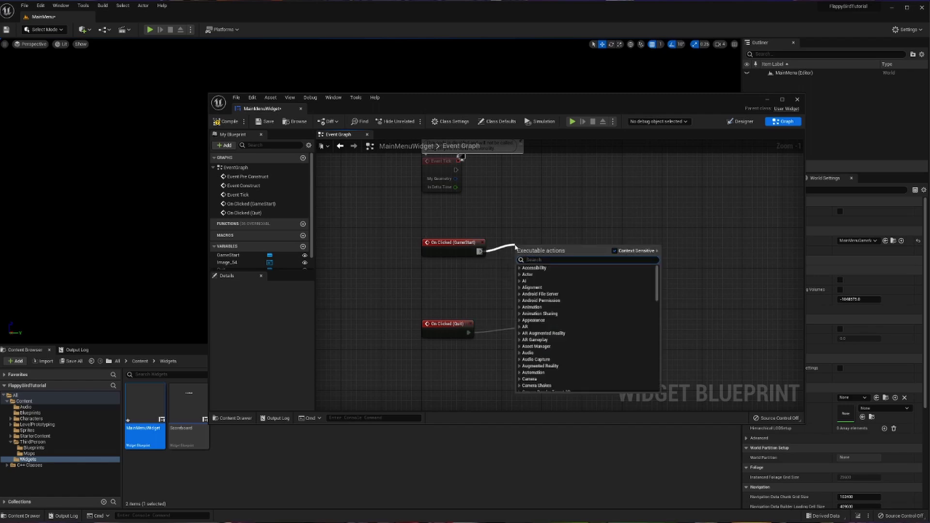
type("open")
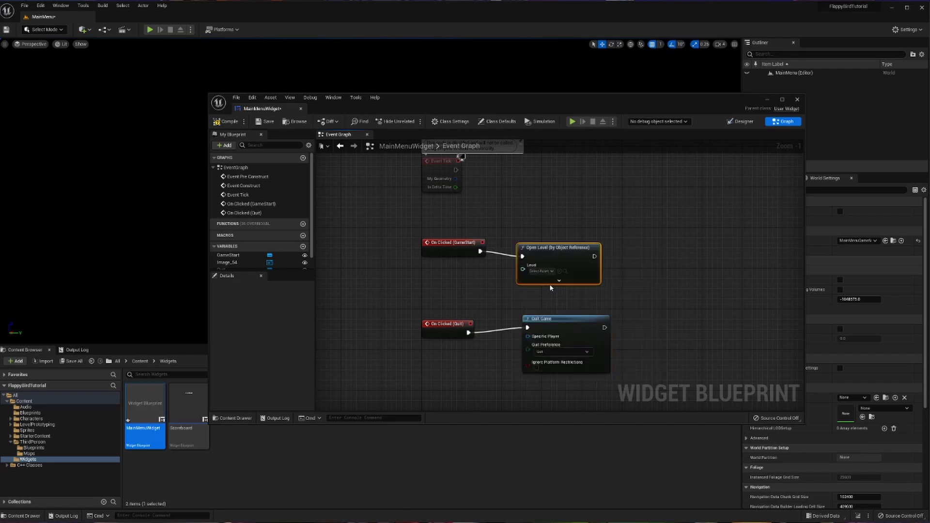
left_click(549, 284)
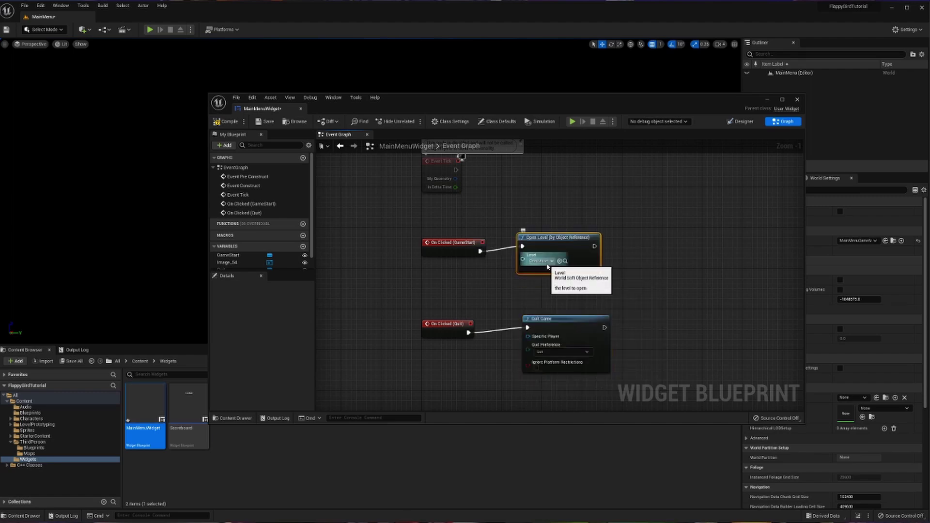
left_click(547, 264)
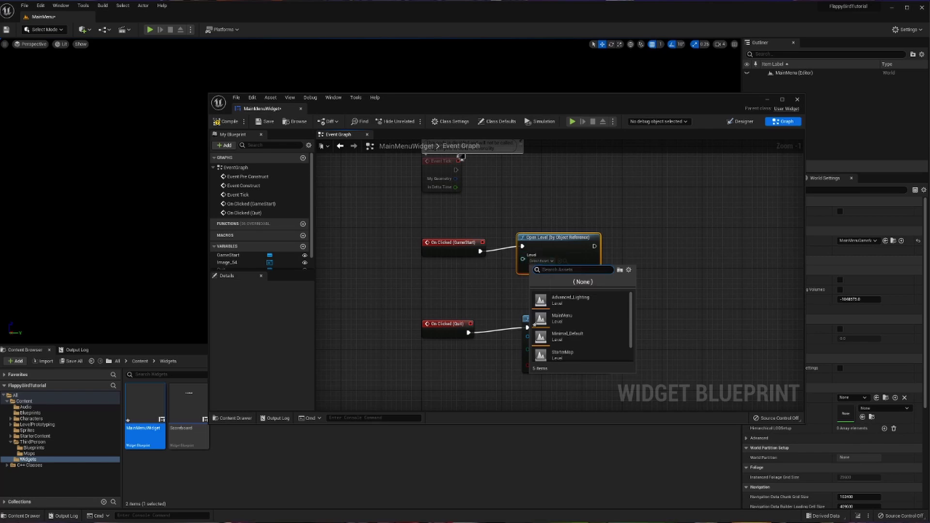
type("third")
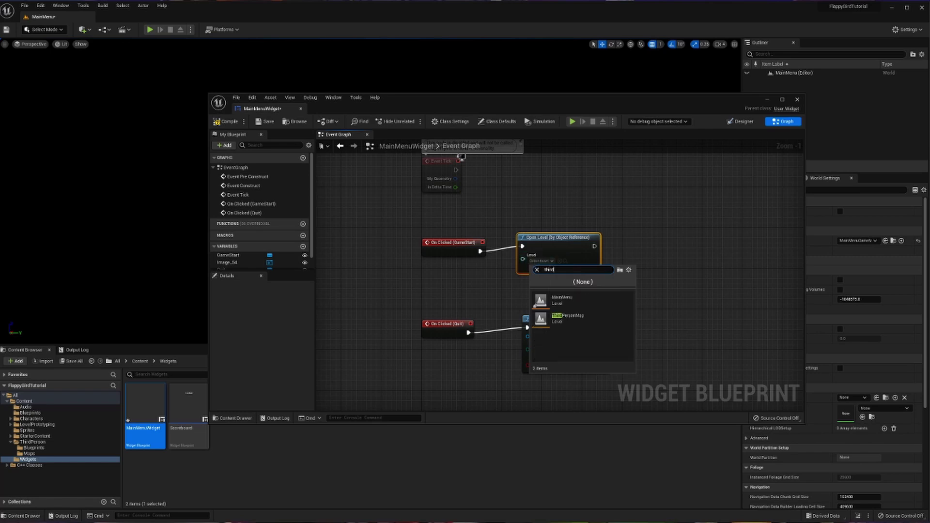
left_click(564, 317)
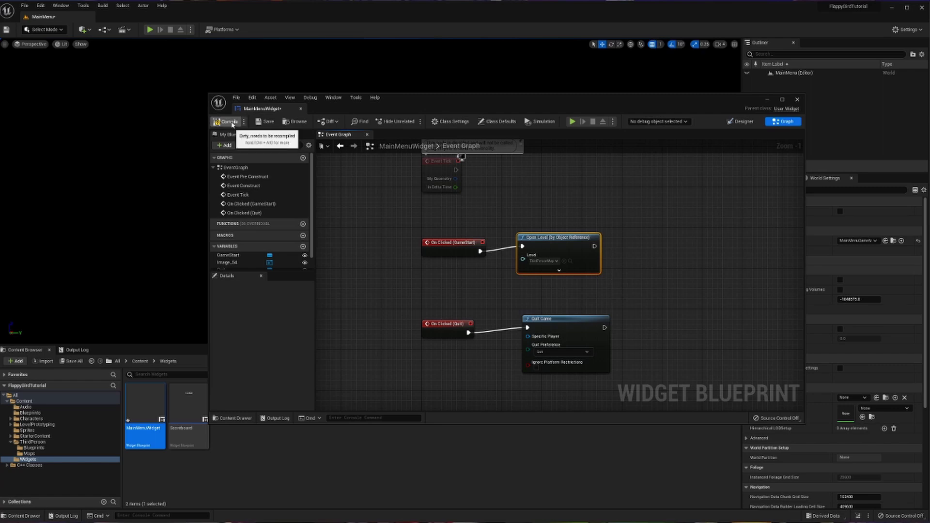
left_click(266, 121)
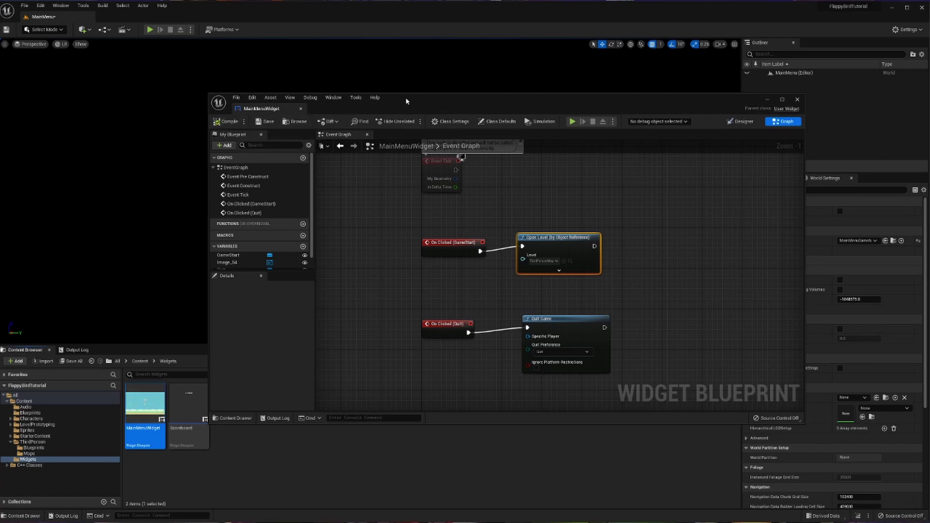
Step: In the MainMenu level blueprint, add a Create Widget node for MainMenuWidget after BeginPlay
left_click_drag(350, 108, 929, 102)
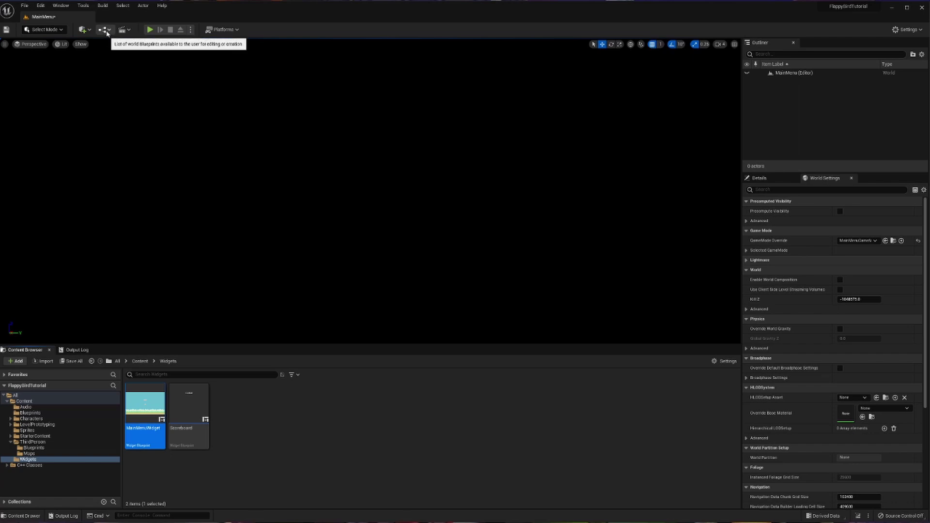
left_click(106, 31)
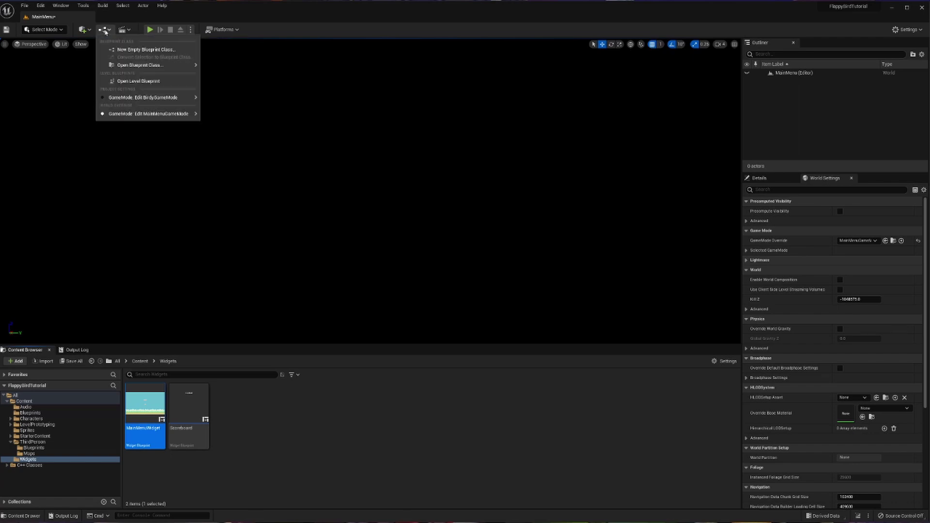
left_click(141, 81)
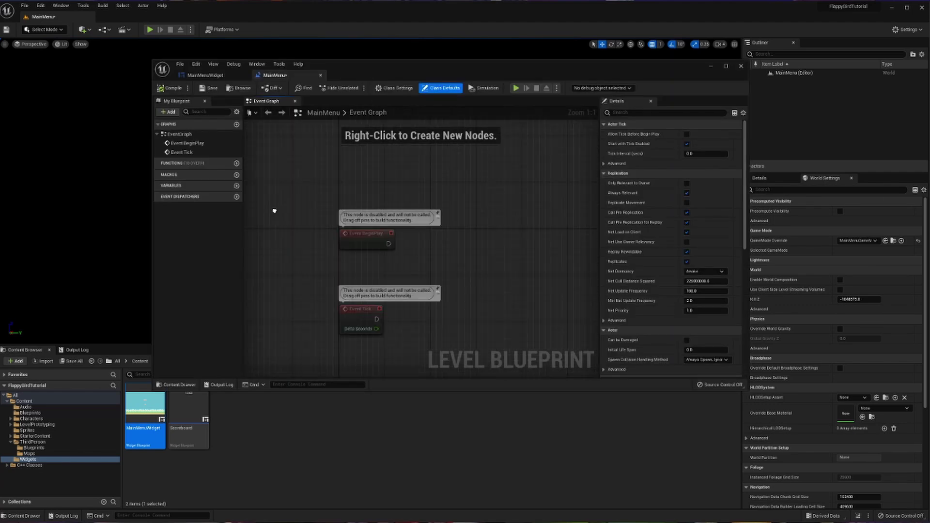
left_click_drag(388, 233, 439, 232)
type("d")
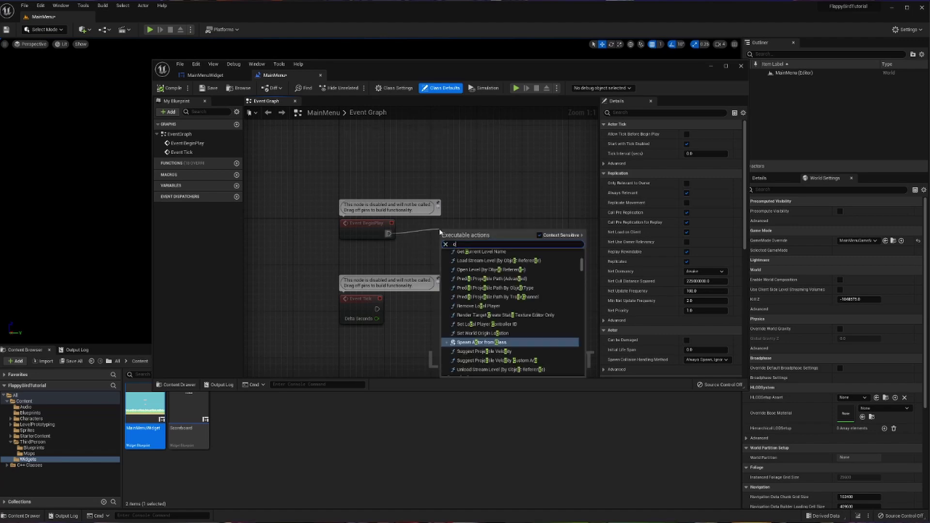
type("reate")
left_click(484, 259)
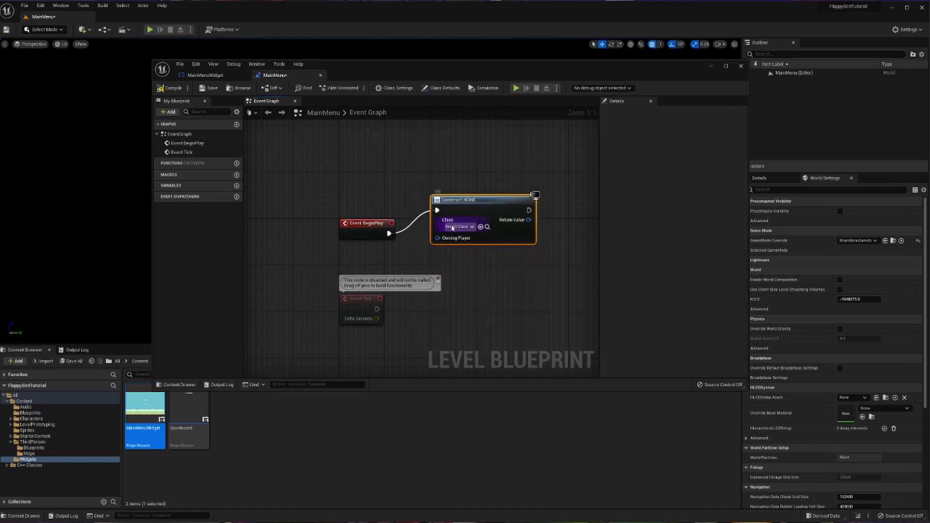
left_click(458, 226)
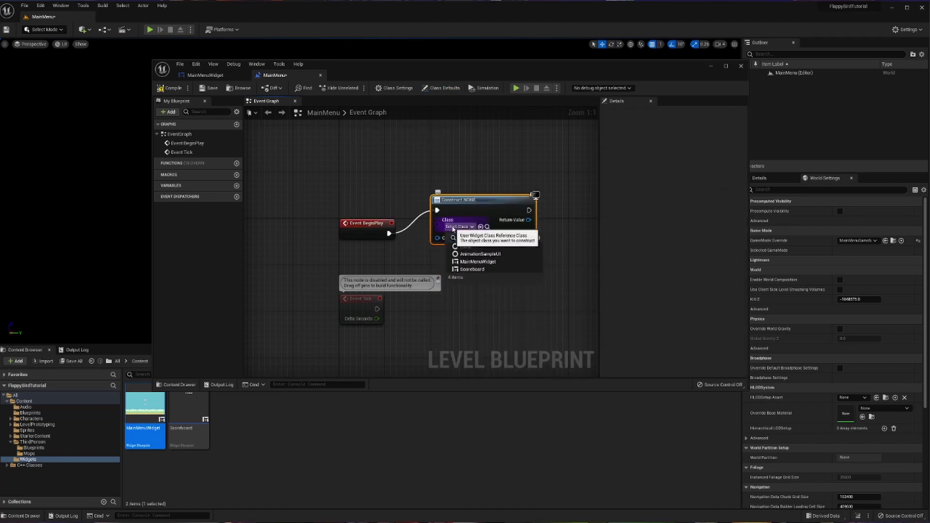
left_click(477, 262)
Step: Add the created widget to the viewport with Add to Viewport, save, and play the level
right_click_drag(477, 262, 425, 264)
left_click_drag(482, 212, 518, 220)
type("add to viewport")
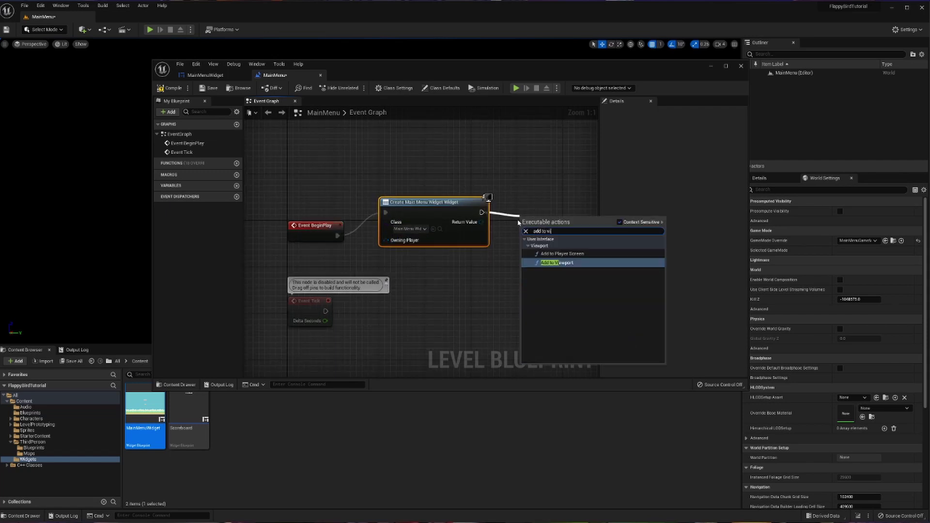
key("Return")
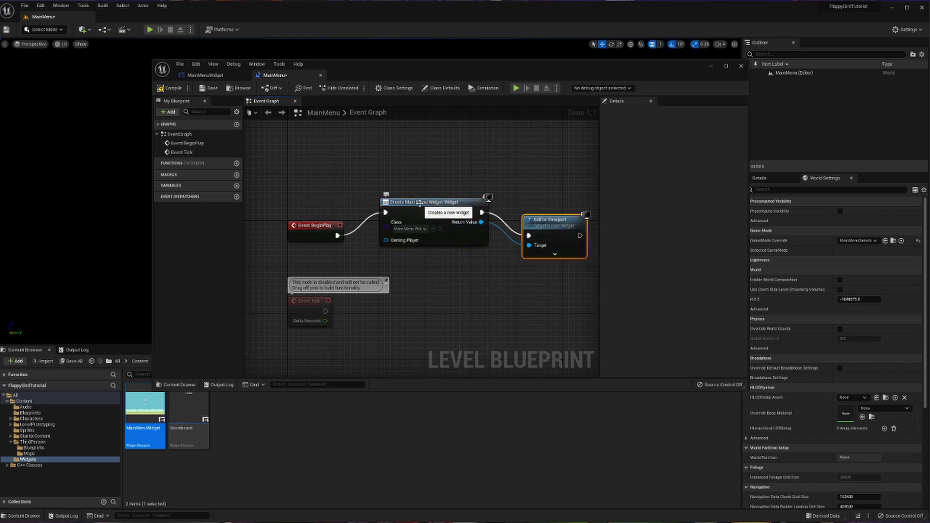
left_click_drag(481, 222, 530, 240)
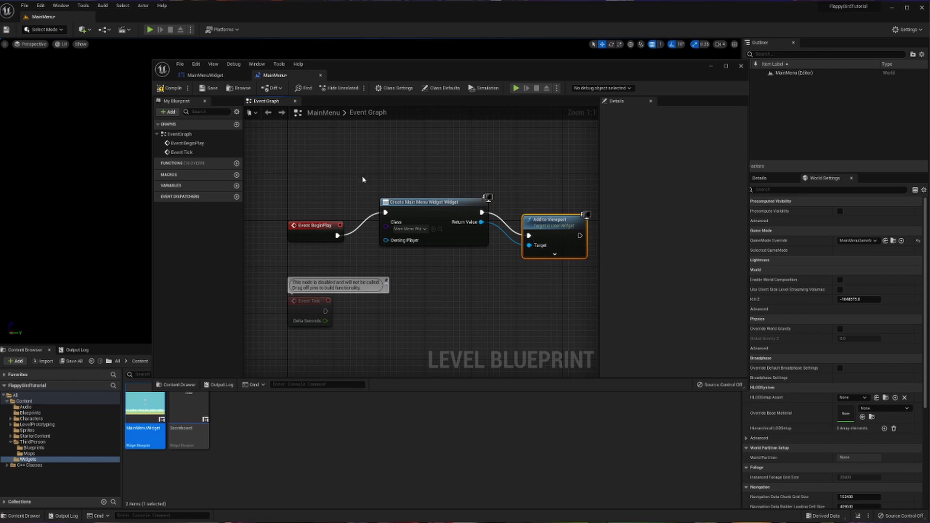
left_click(205, 90)
left_click_drag(370, 62, 927, 63)
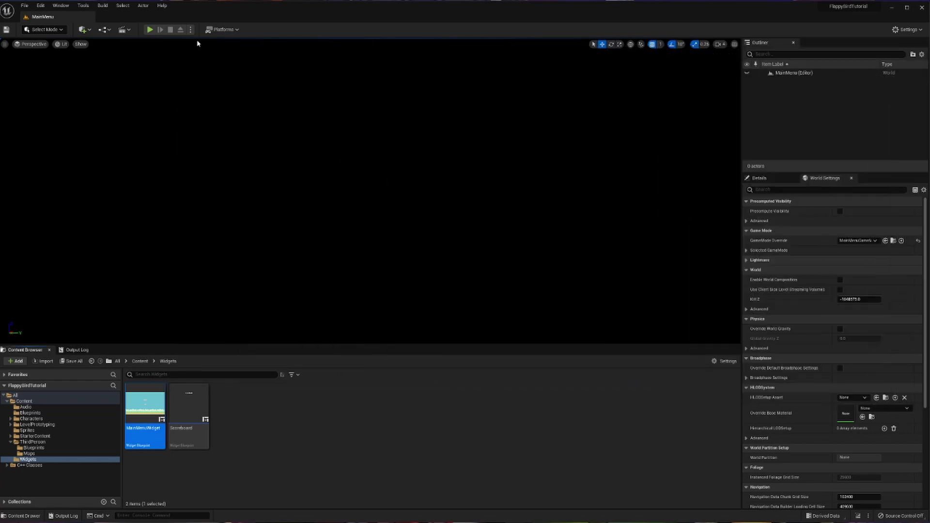
left_click(150, 30)
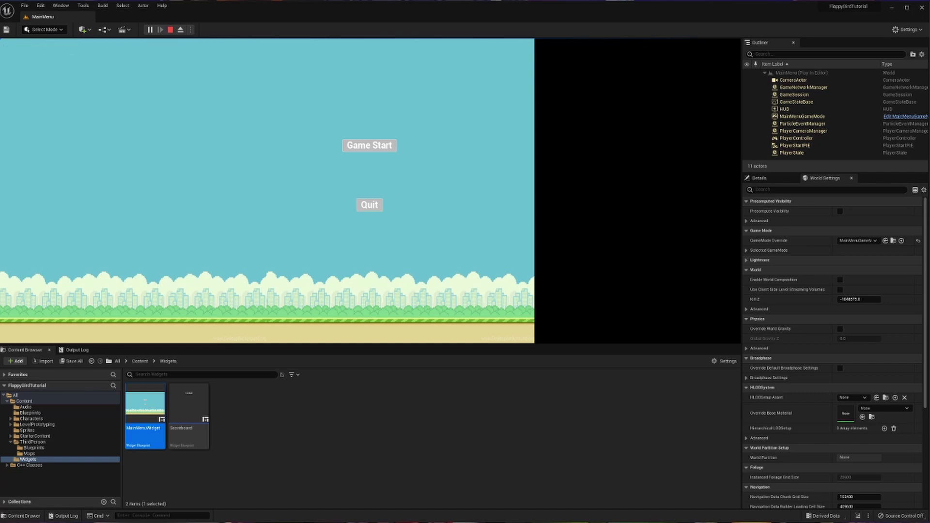
Step: Stop the editor play session, relaunch MainMenu as a Standalone Game, then close that window
key("Escape")
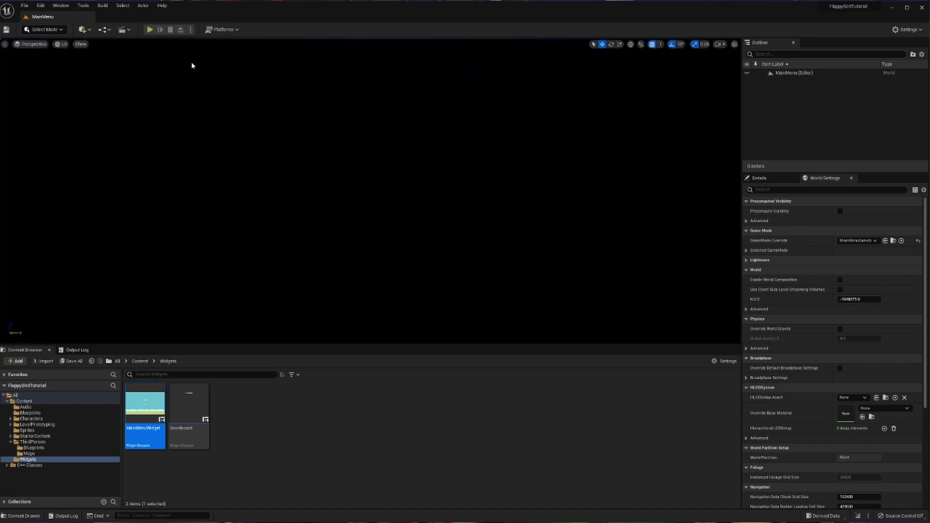
left_click(190, 30)
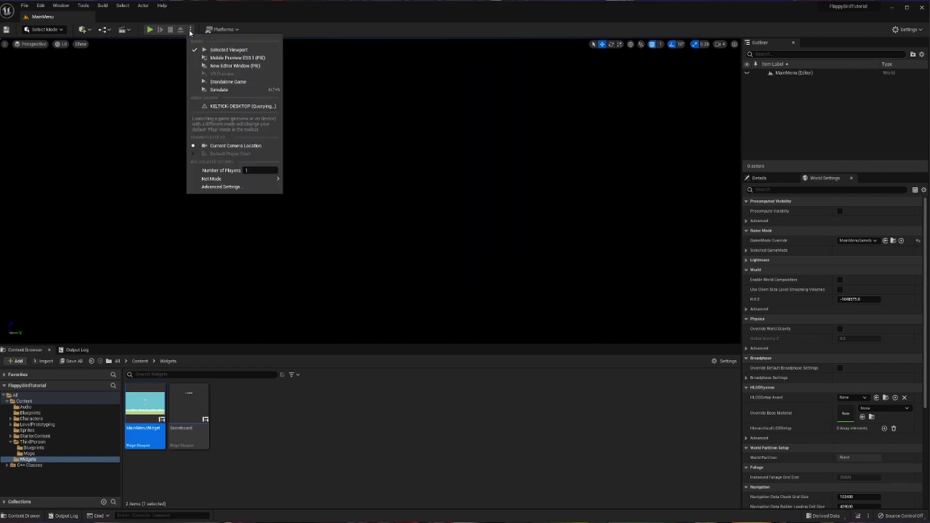
left_click(220, 82)
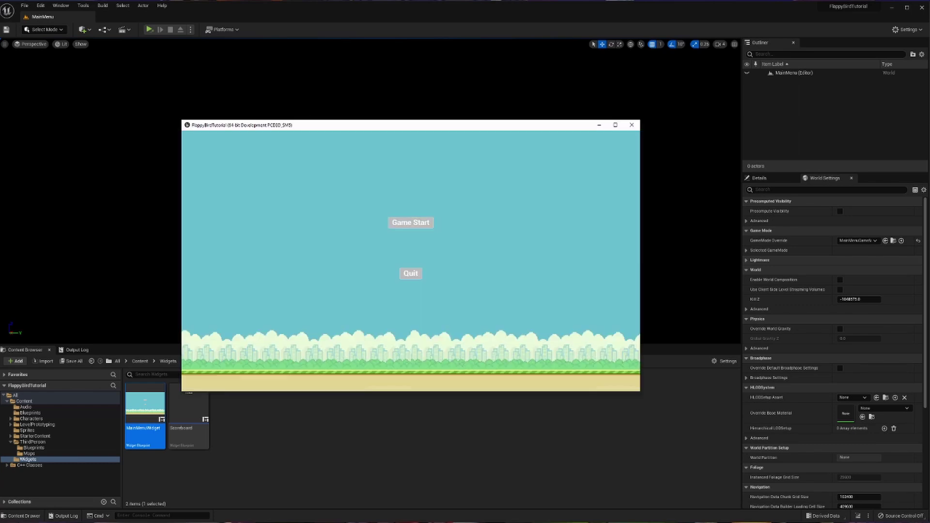
left_click(411, 273)
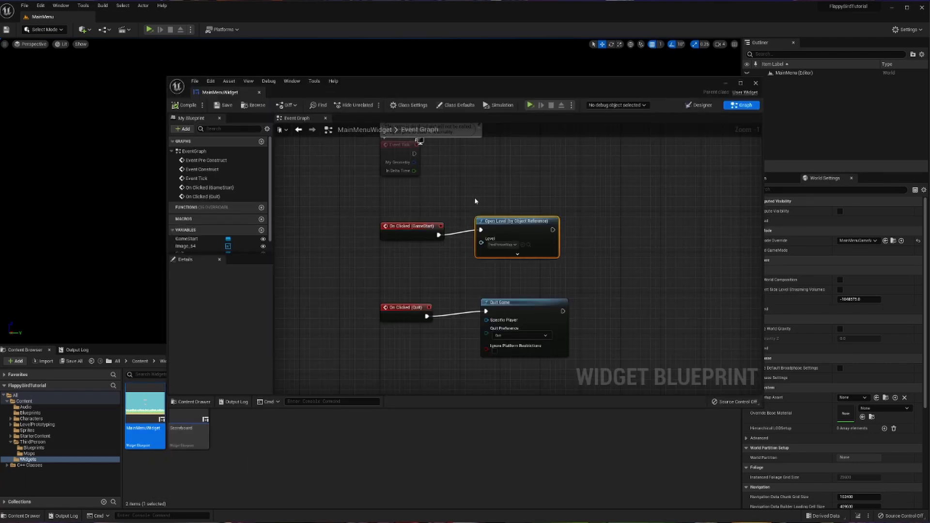
Step: Anchor Image_54 to full-screen stretch, adjust its right and bottom offsets, and save MainMenuWidget
left_click(699, 105)
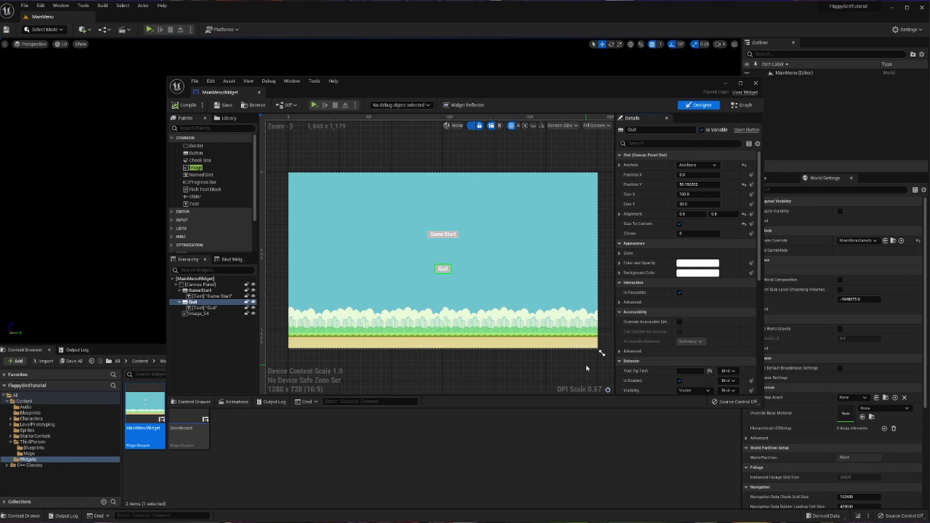
left_click(437, 280)
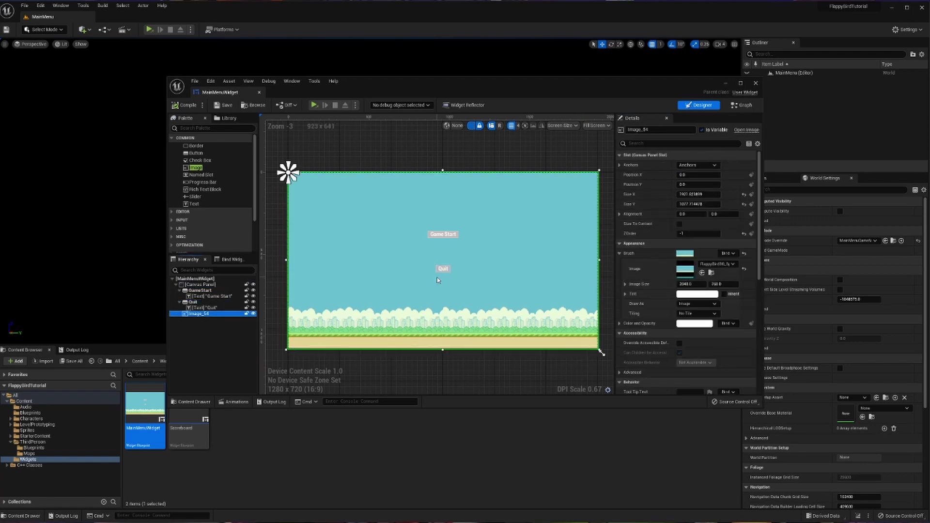
left_click(715, 165)
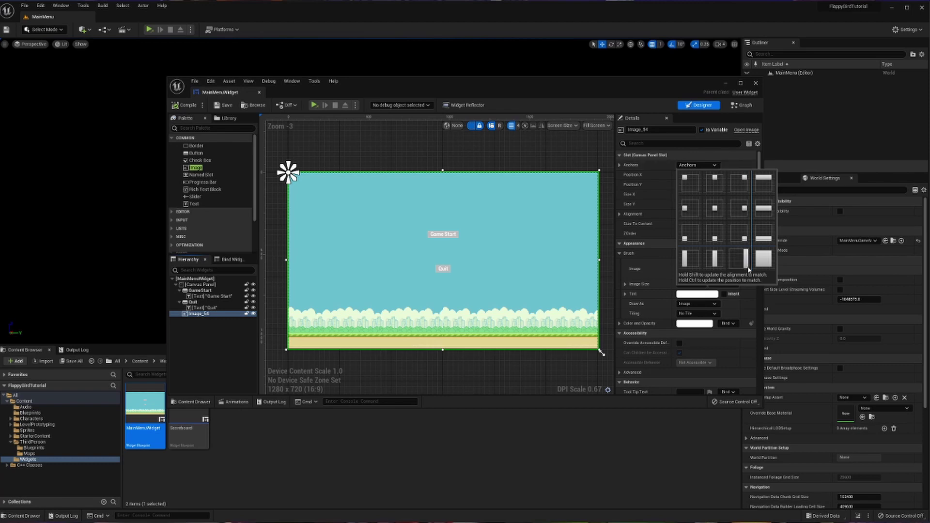
left_click(768, 259)
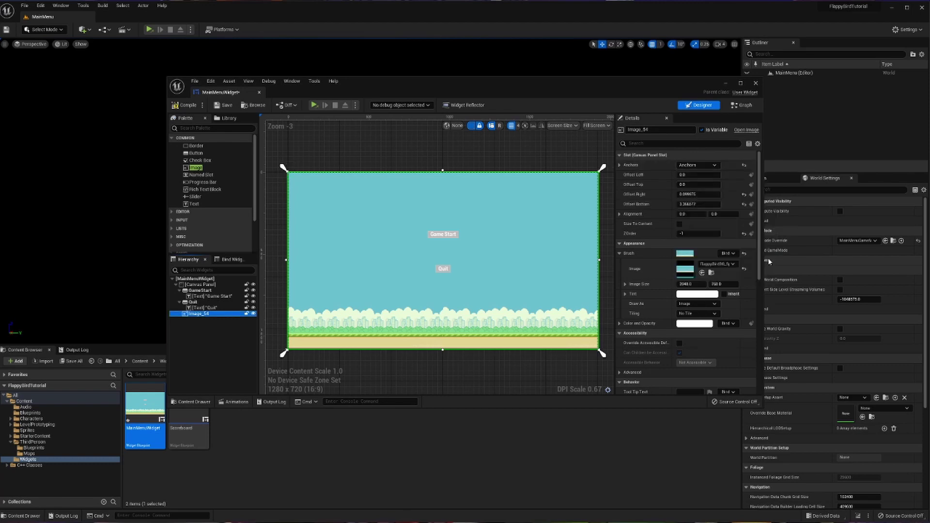
left_click(743, 194)
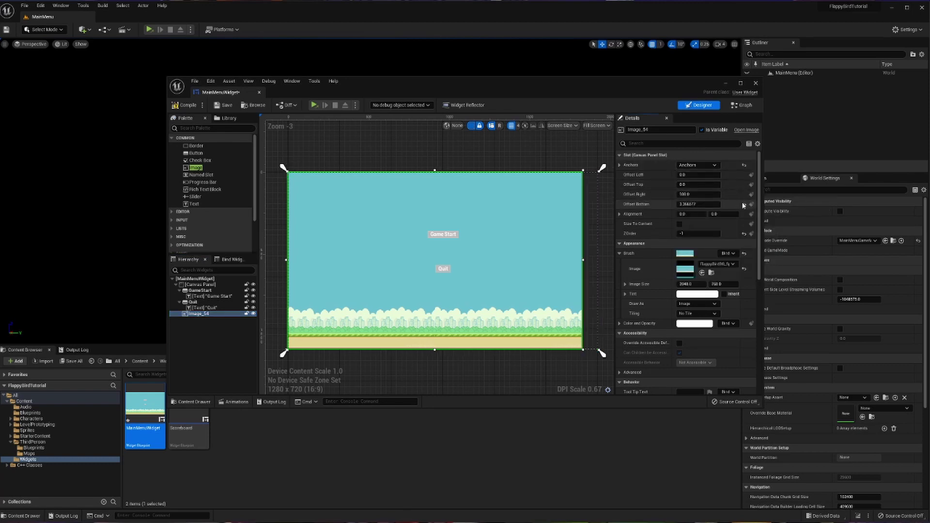
left_click(744, 205)
left_click_drag(698, 194, 671, 204)
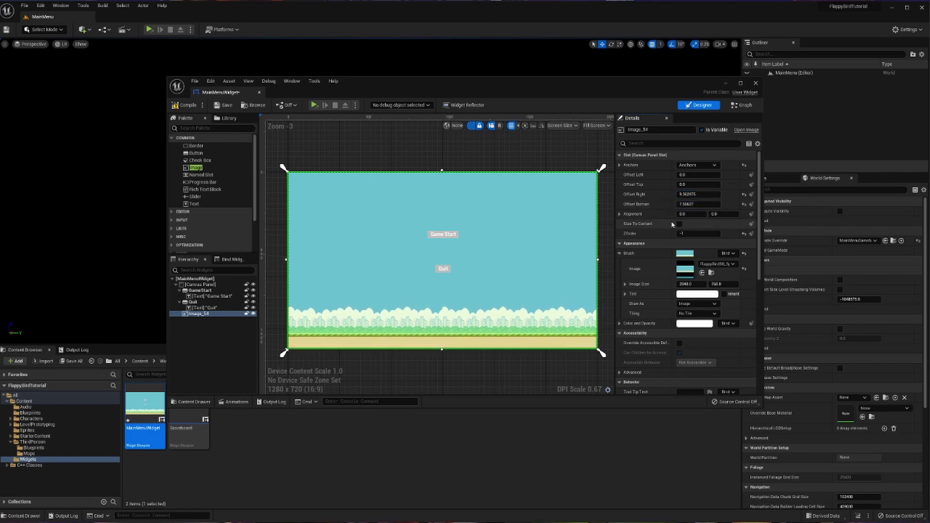
left_click(217, 106)
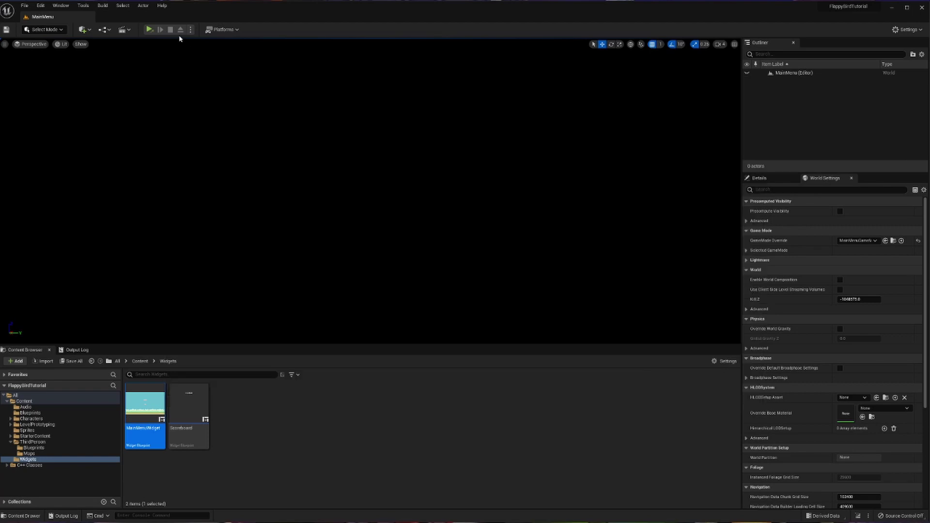
Step: Play in the editor viewport to test the Quit and Game Start buttons
left_click(179, 36)
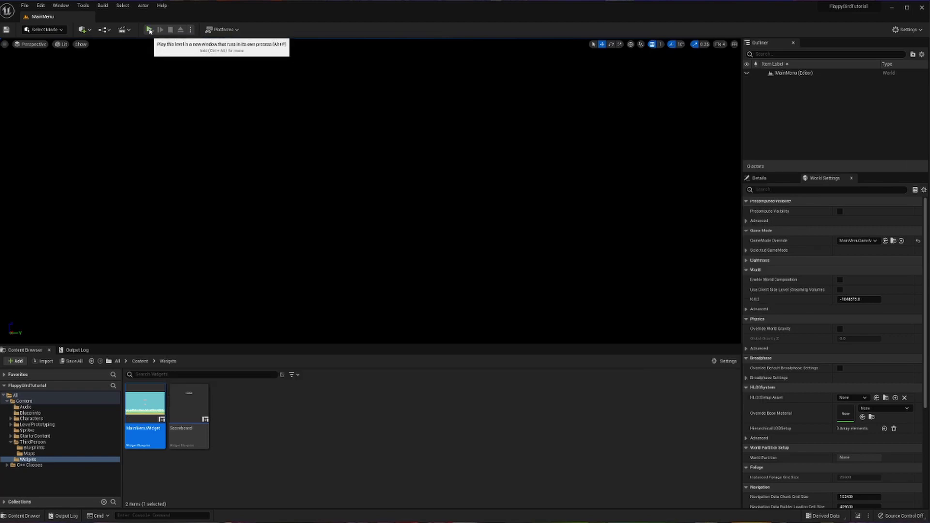
left_click(190, 30)
left_click(208, 48)
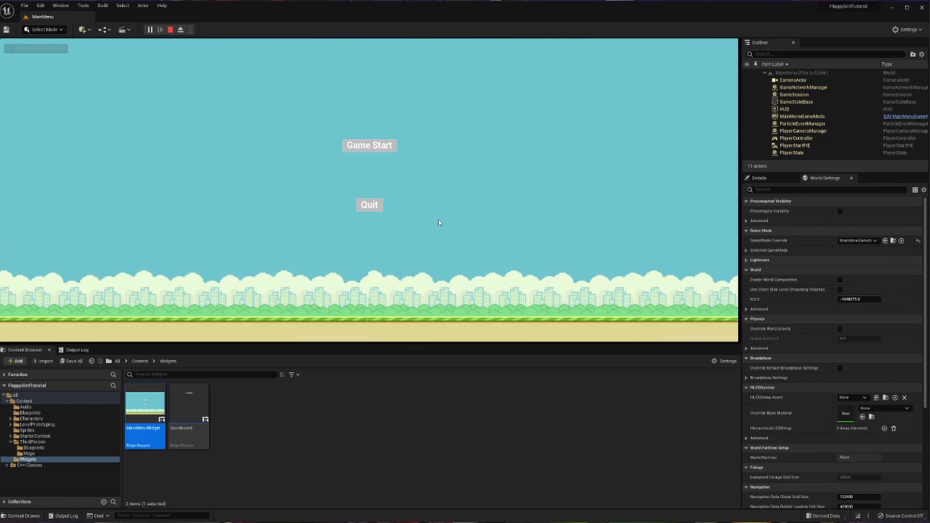
left_click(368, 205)
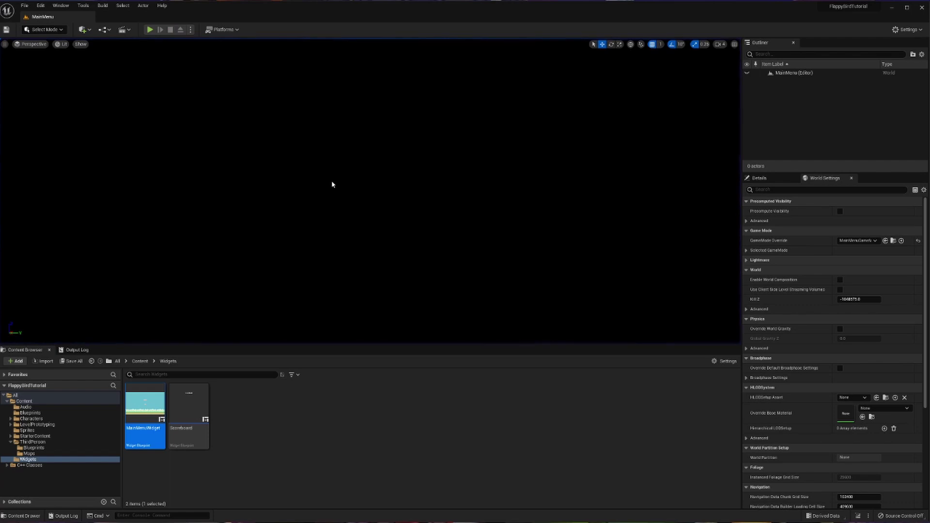
left_click(149, 30)
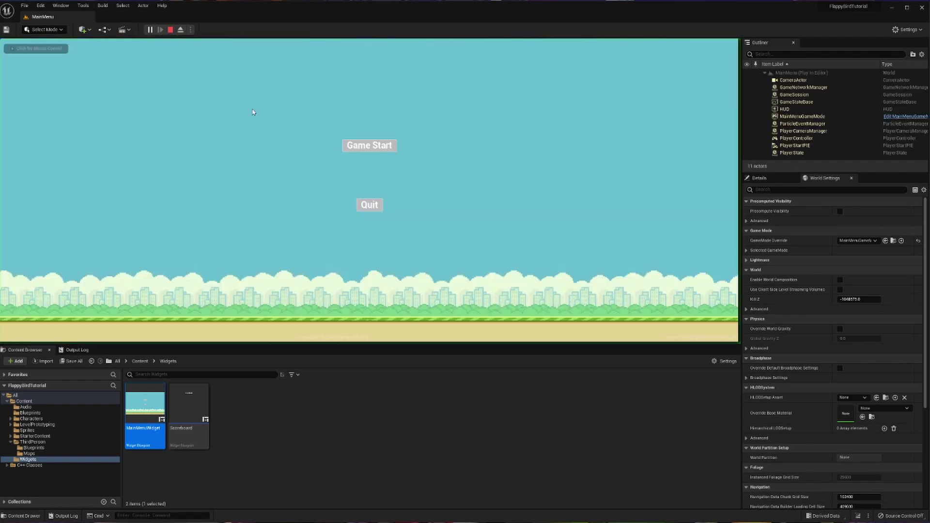
left_click(369, 146)
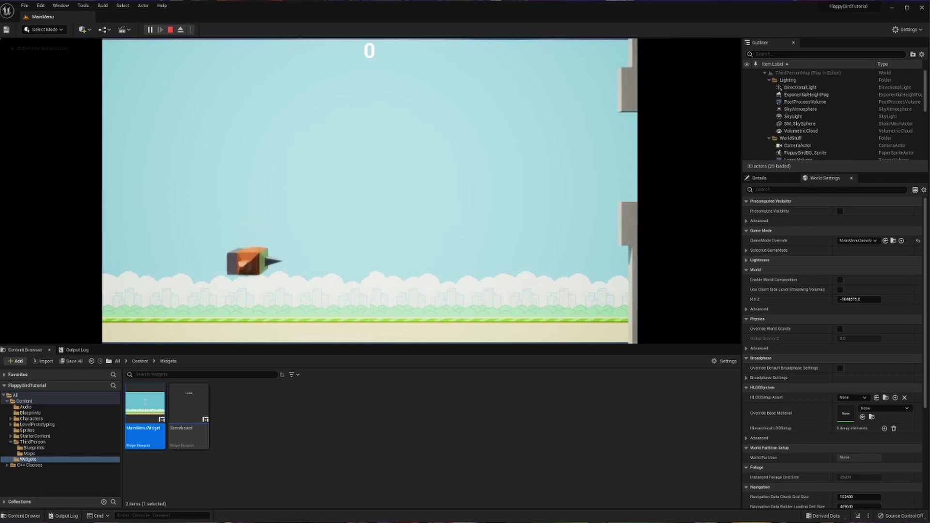
key("Escape")
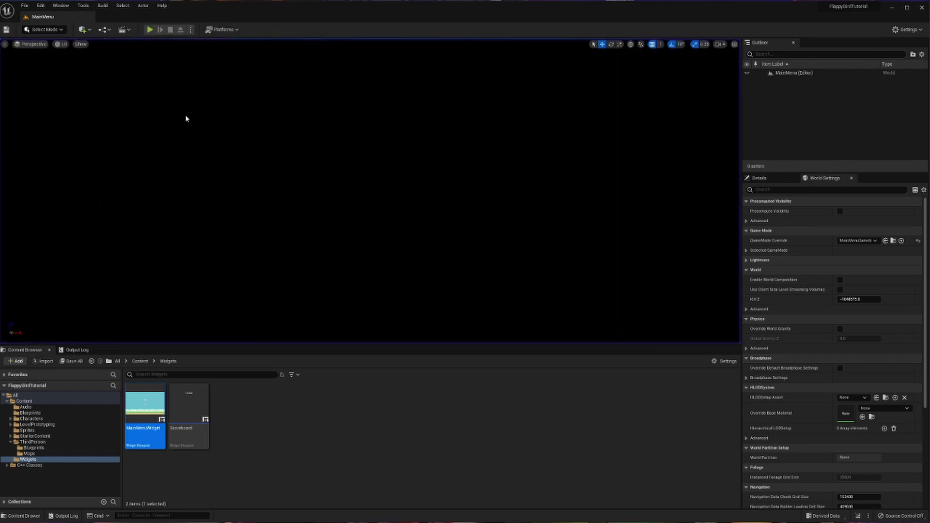
Step: Start the game from the main menu, flap the bird twice, then stop playing
left_click(150, 29)
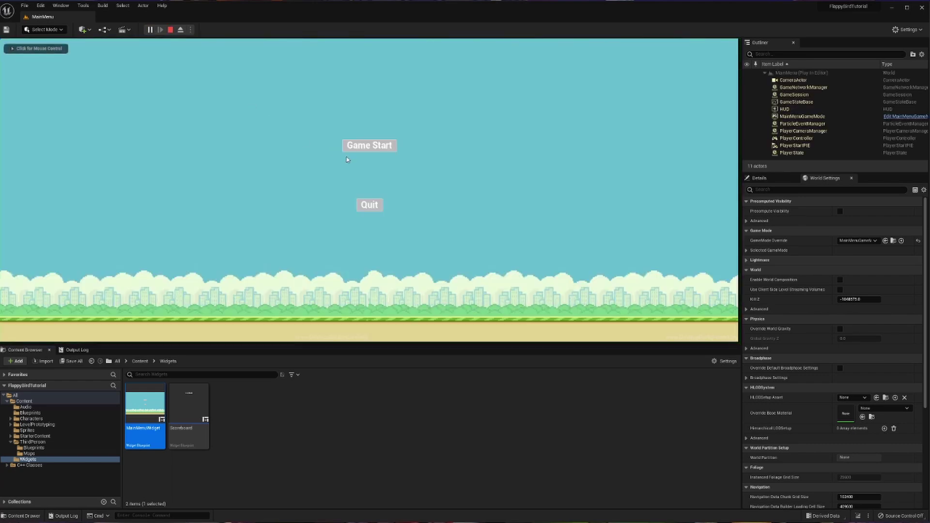
left_click(360, 146)
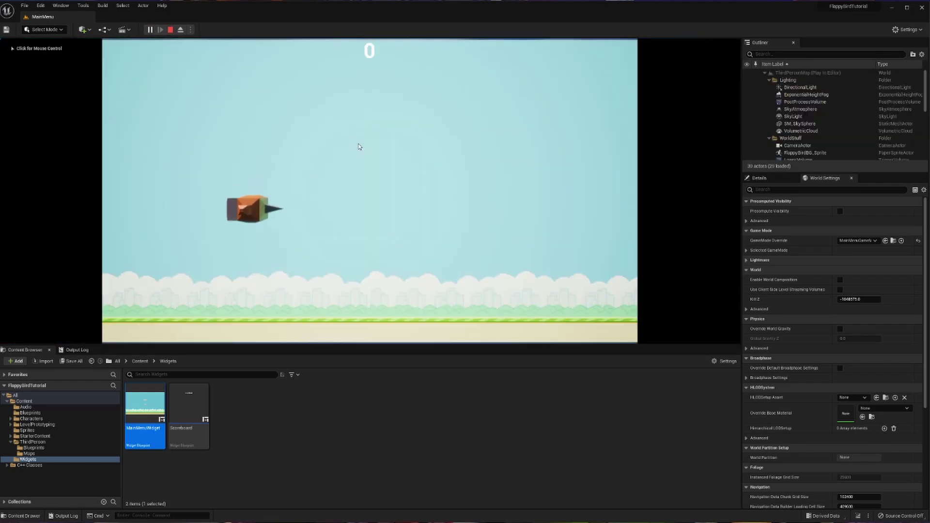
left_click(357, 178)
left_click(344, 183)
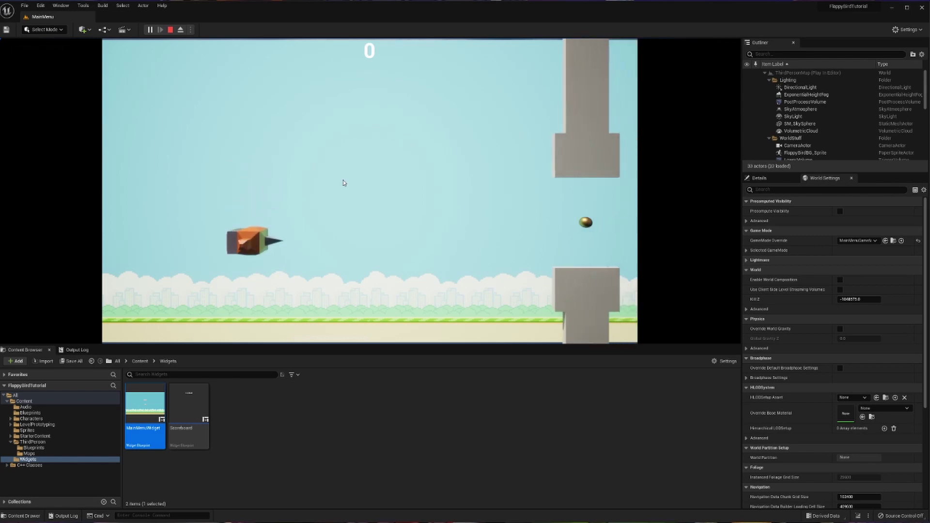
key("Escape")
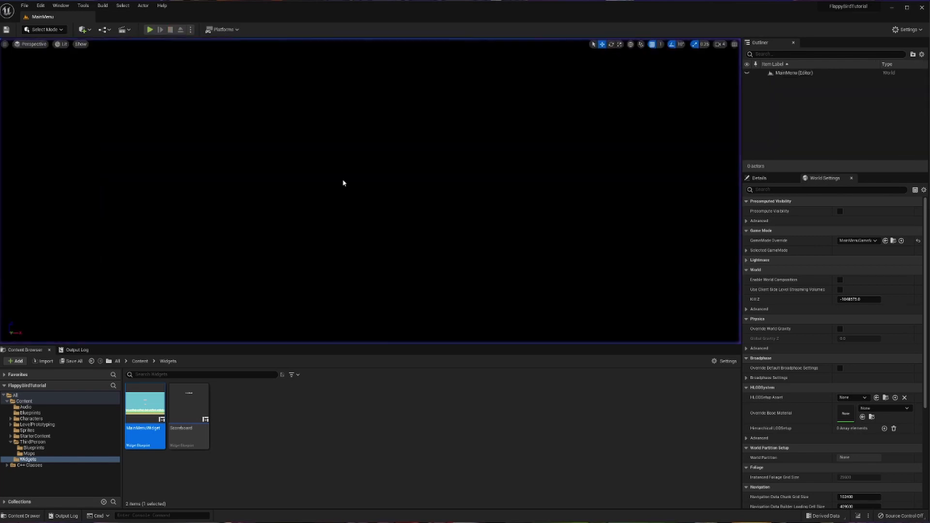
Step: Open the MainMenuWidget event graph and add a Get Player Controller node
double_click(148, 415)
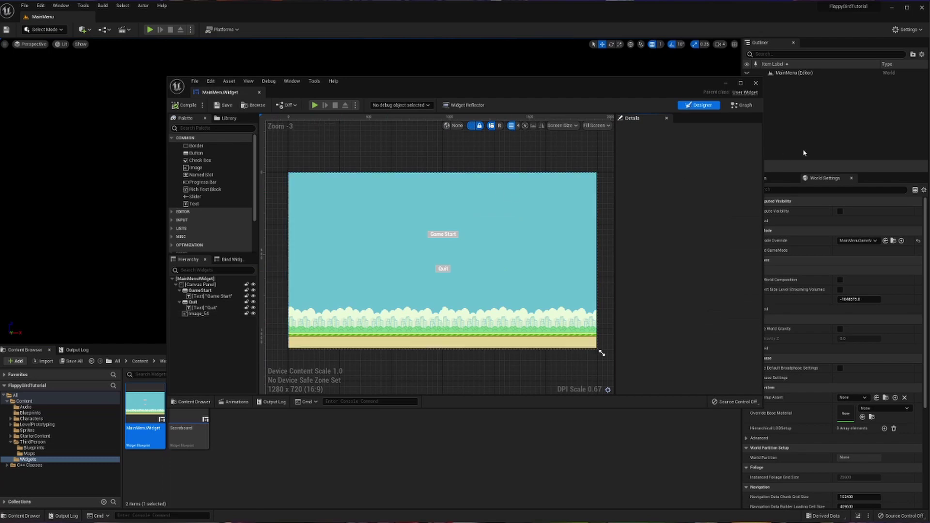
left_click(738, 106)
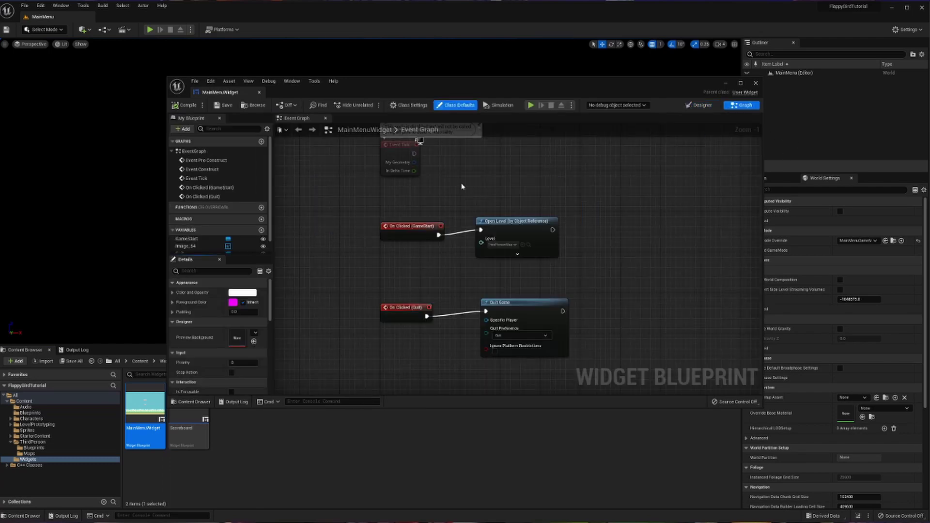
right_click_drag(462, 186, 403, 186)
scroll(454, 180, "down", 1)
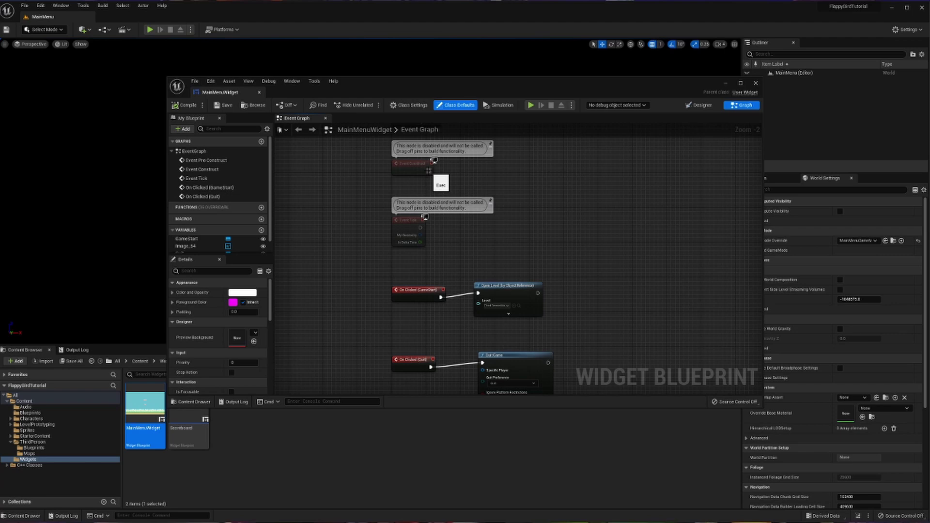
left_click_drag(429, 170, 481, 167)
left_click(460, 179)
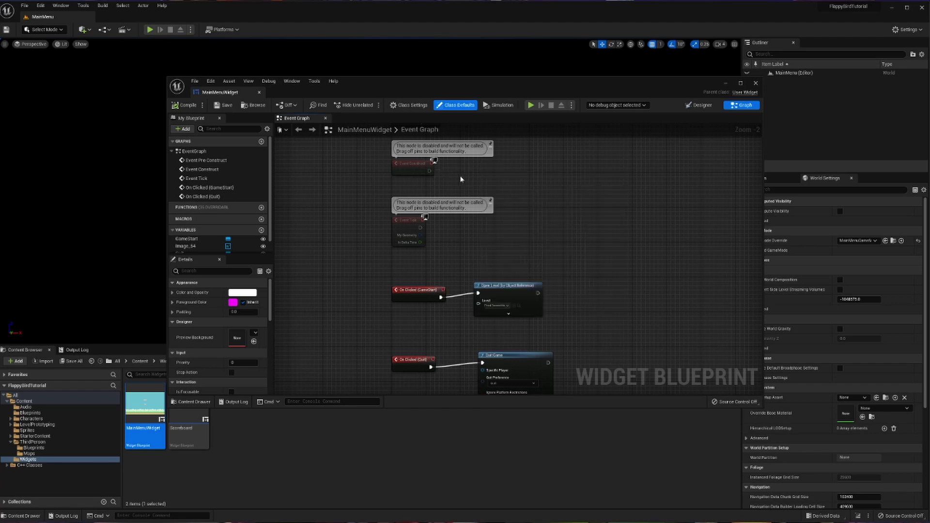
right_click(435, 186)
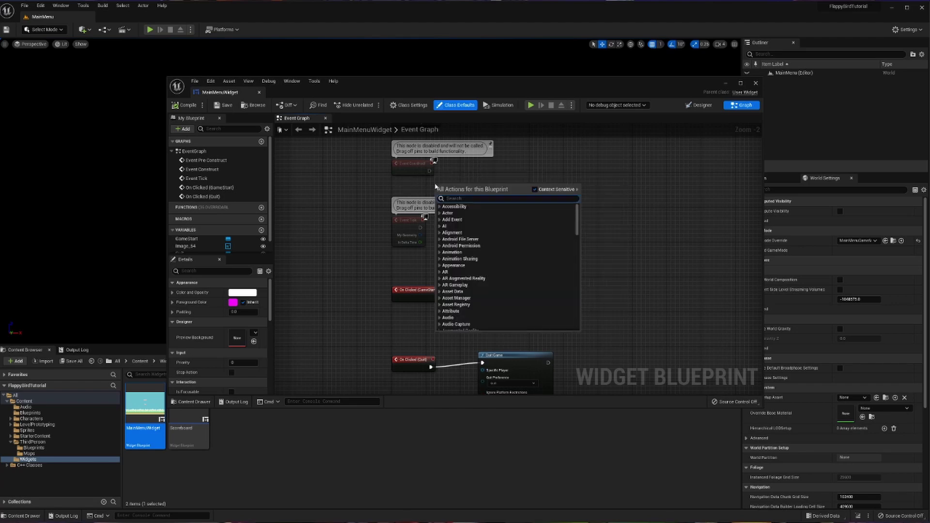
type("get player")
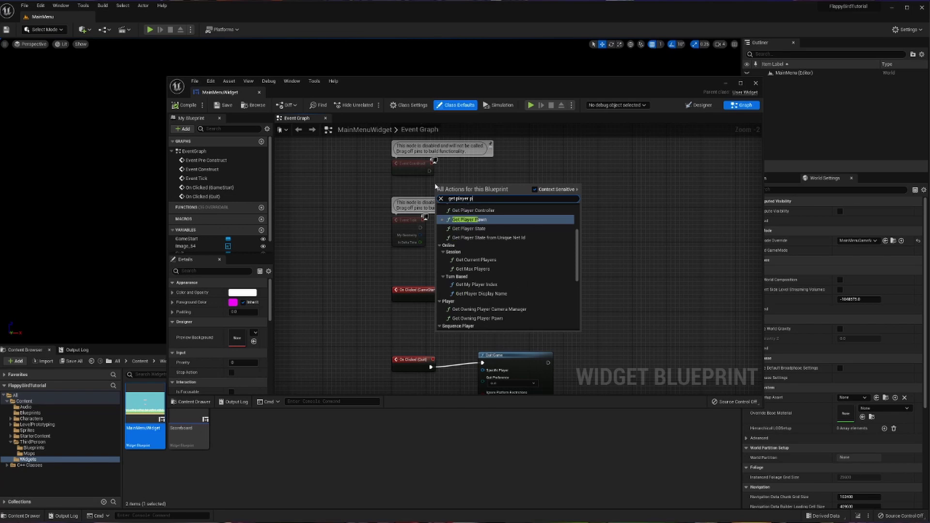
scroll(472, 228, "up", 1)
left_click(472, 223)
Step: Have Event Construct set Show Mouse Cursor to checked on the player controller
left_click_drag(466, 188, 496, 176)
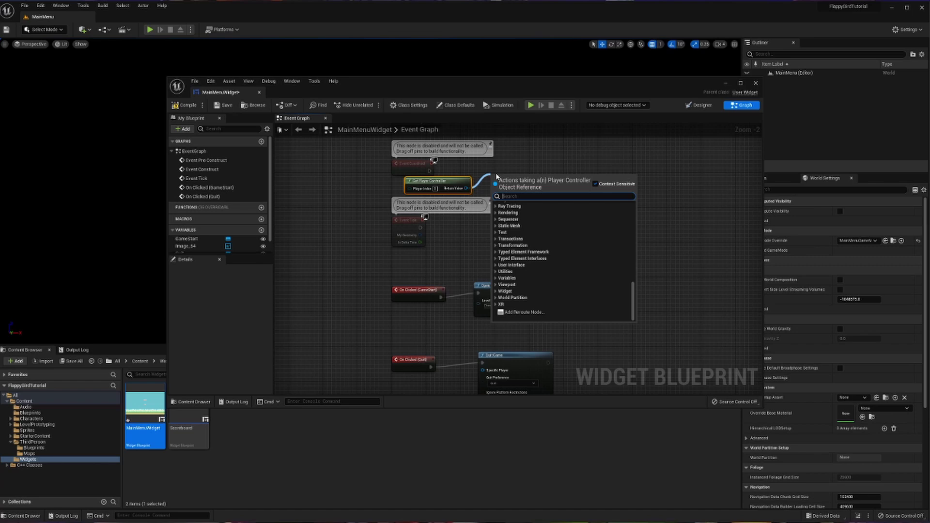
type("show m")
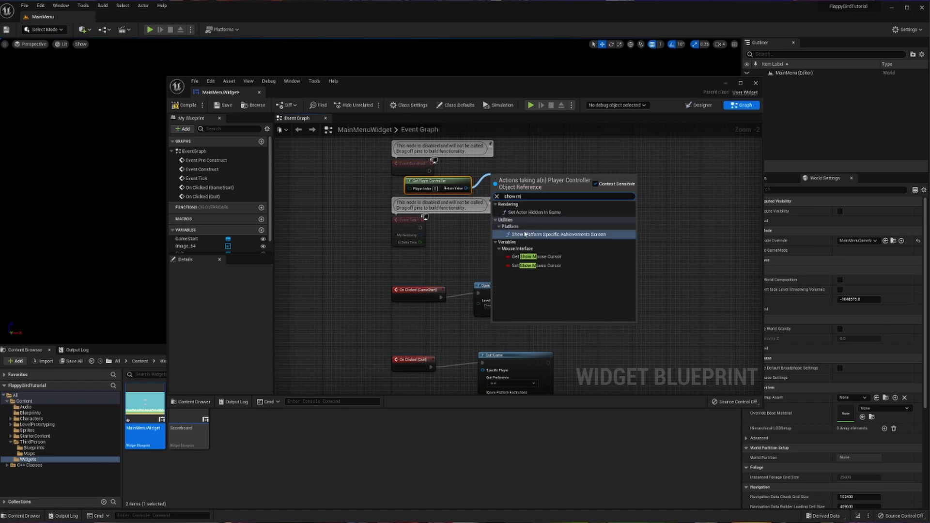
left_click(537, 266)
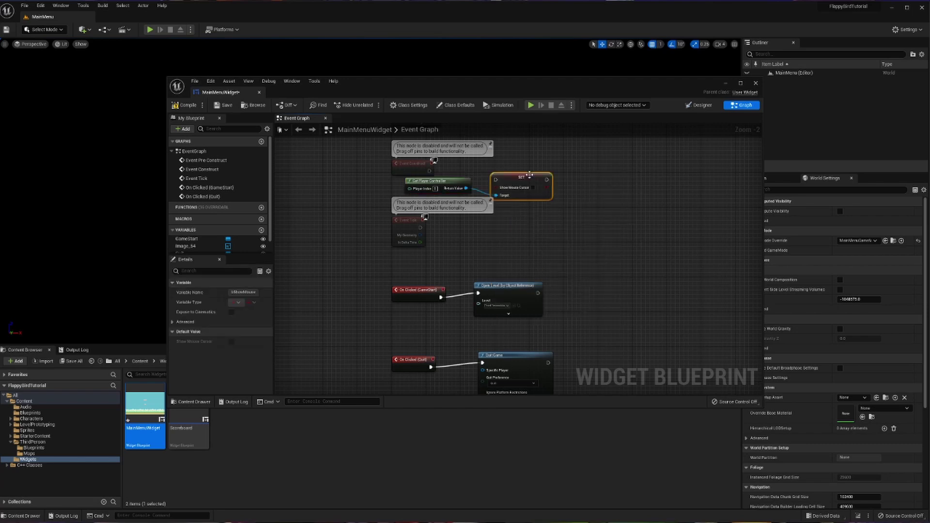
left_click_drag(520, 179, 516, 157)
left_click_drag(429, 171, 491, 158)
left_click_drag(413, 163, 413, 159)
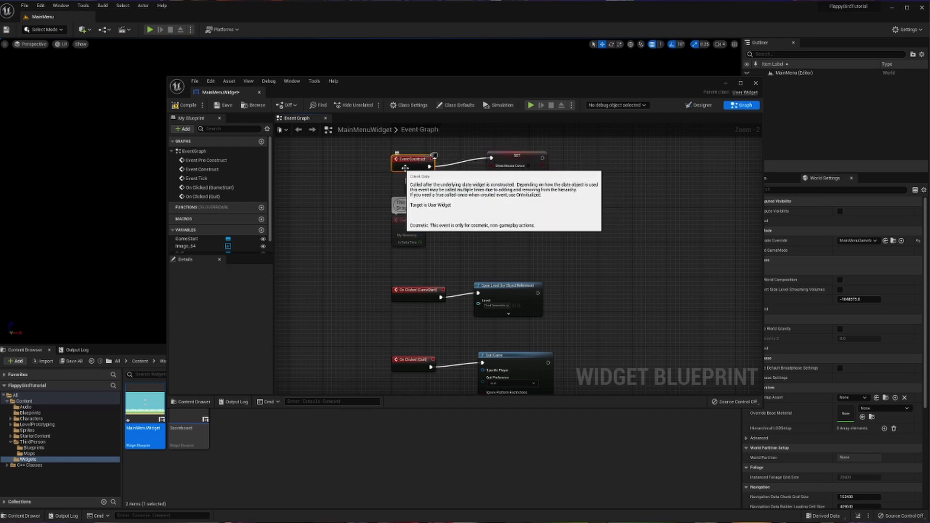
left_click(529, 166)
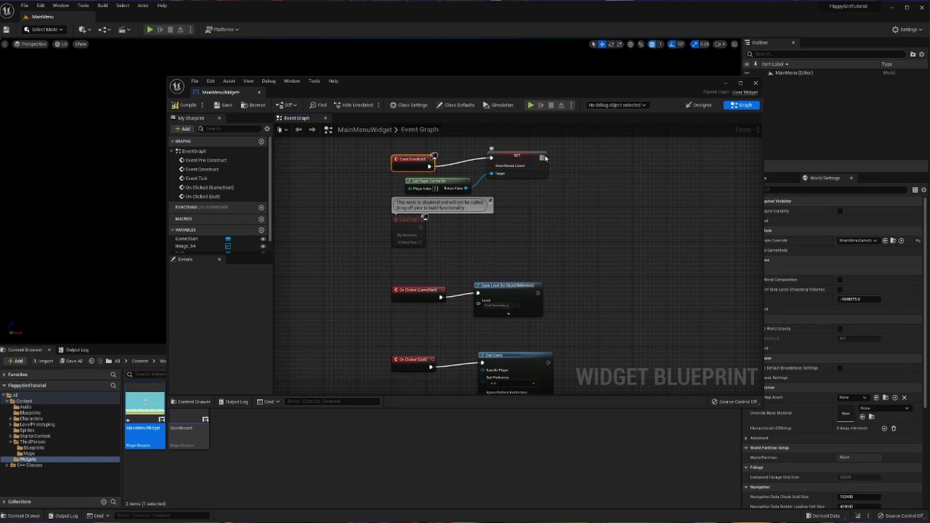
Step: Follow it with Set Input Mode UI Only, fed by the player controller
left_click_drag(542, 158, 596, 173)
type("set input")
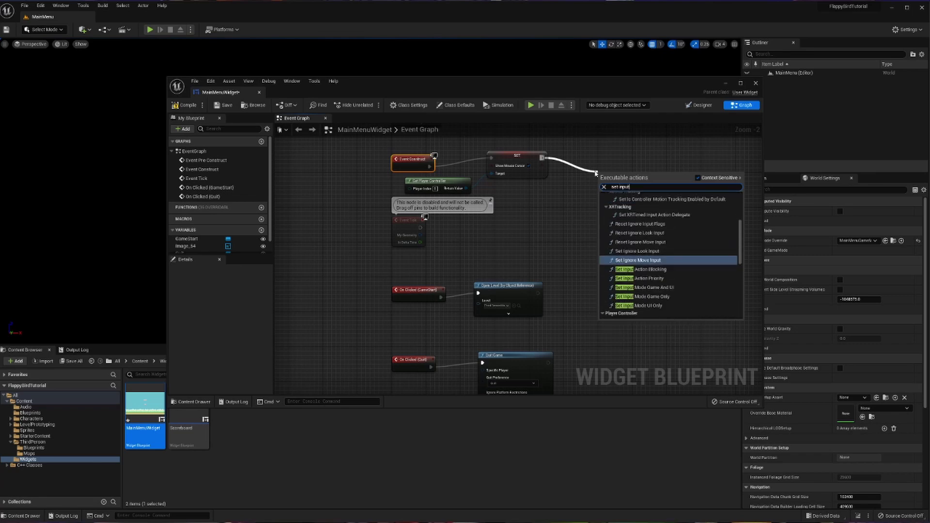
type(" mode")
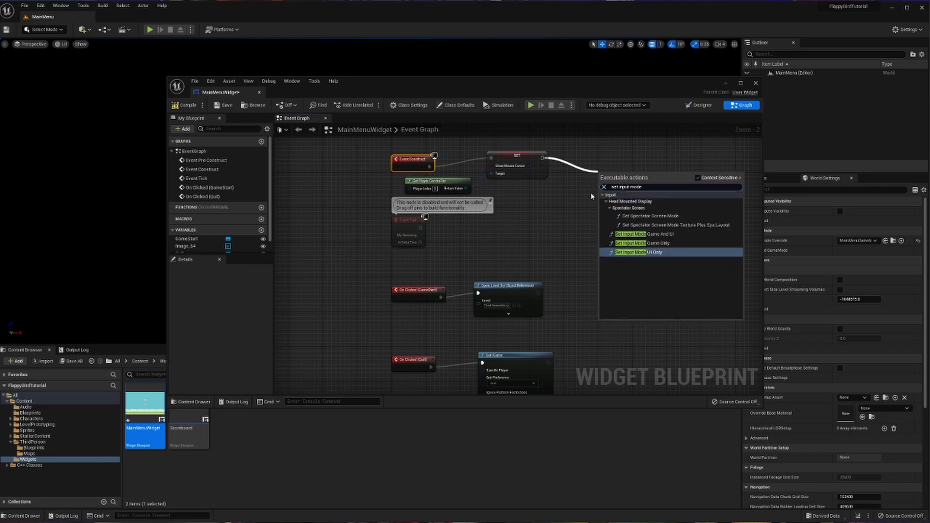
left_click(654, 252)
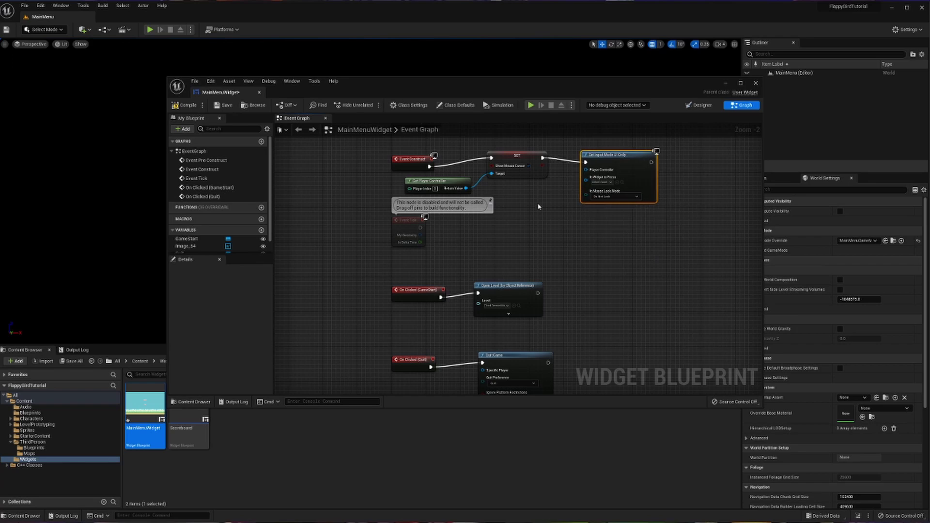
left_click_drag(466, 187, 580, 174)
right_click_drag(592, 304, 579, 264)
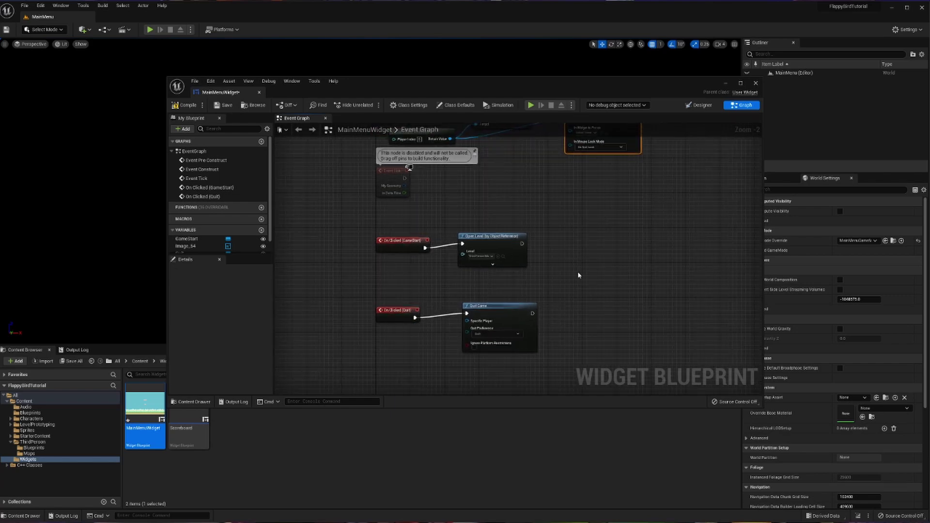
Step: After Game Start's Open Level, set Show Mouse Cursor via a new Get Player Controller
right_click(419, 284)
type("get player")
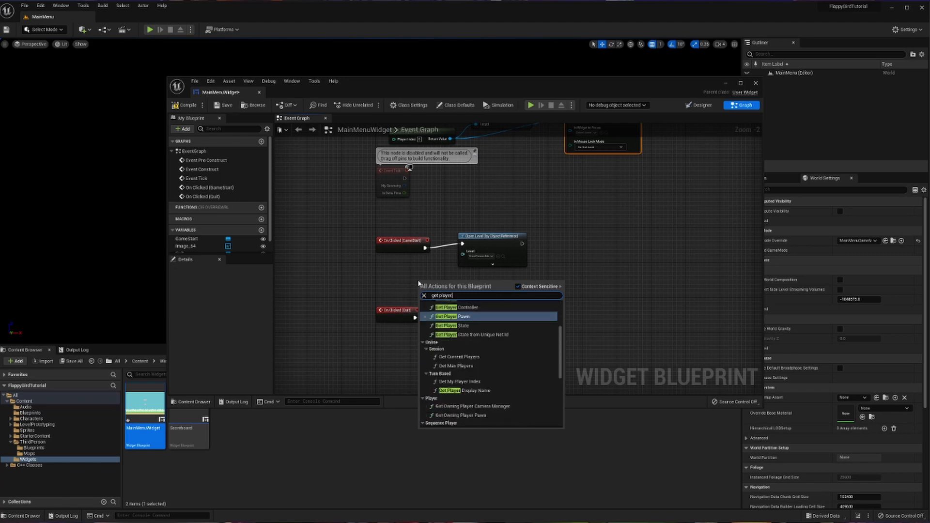
left_click(456, 307)
left_click_drag(450, 287, 557, 265)
type("set mouse")
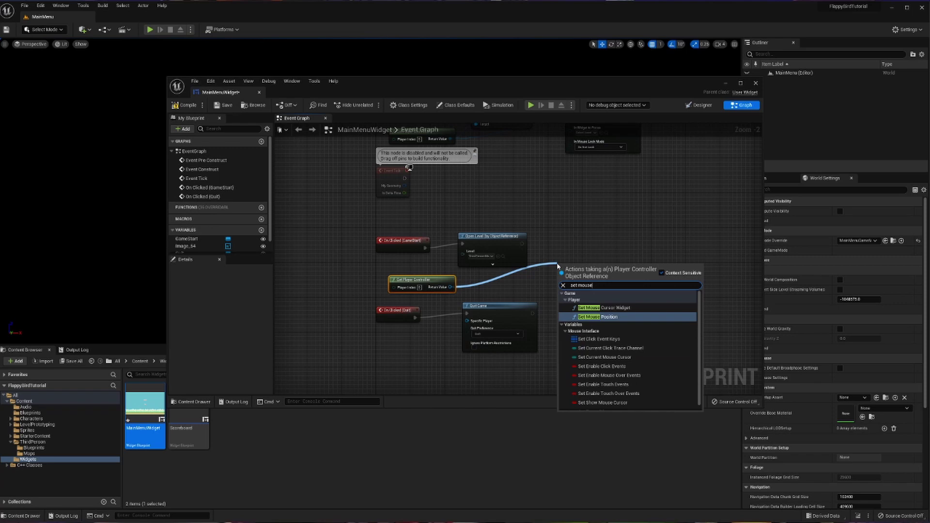
left_click(603, 402)
left_click_drag(522, 244, 544, 248)
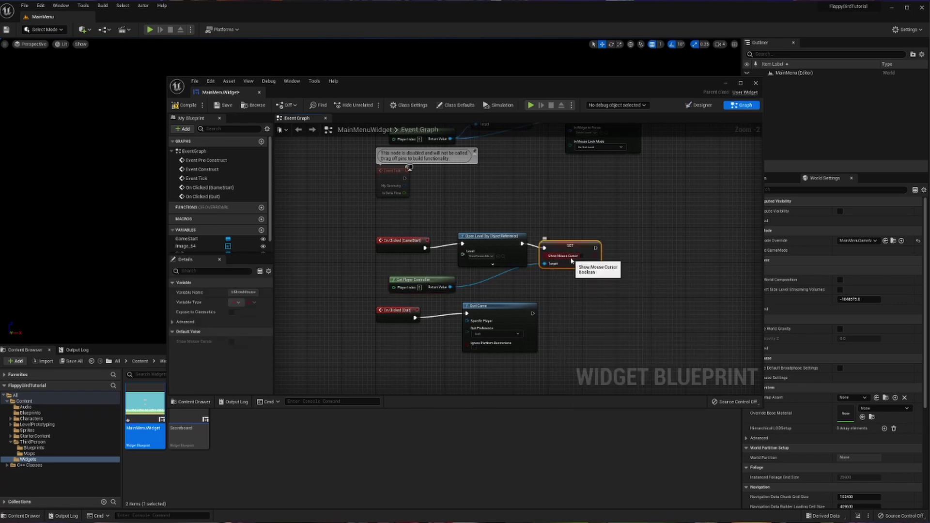
Step: Add Set Input Mode Game Only fed by the player controller, and save the widget
left_click_drag(595, 248, 627, 251)
type("set input game")
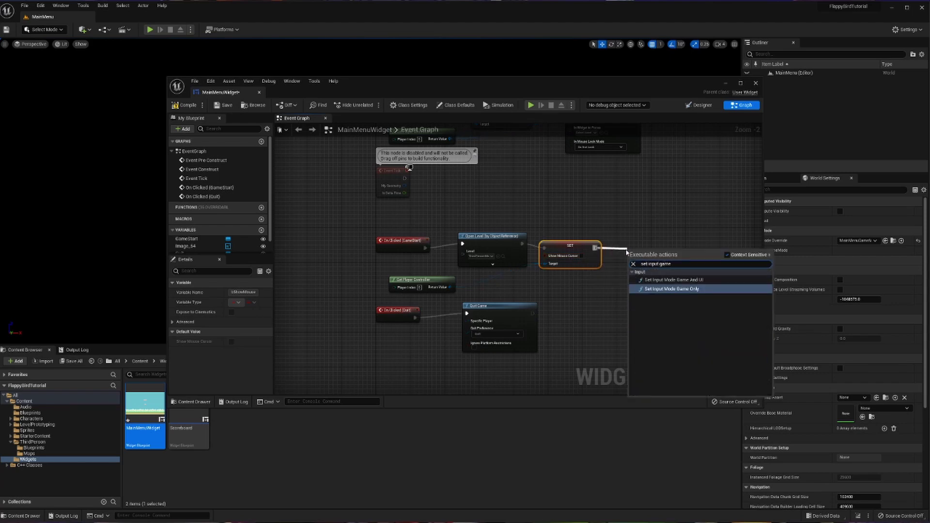
key("Return")
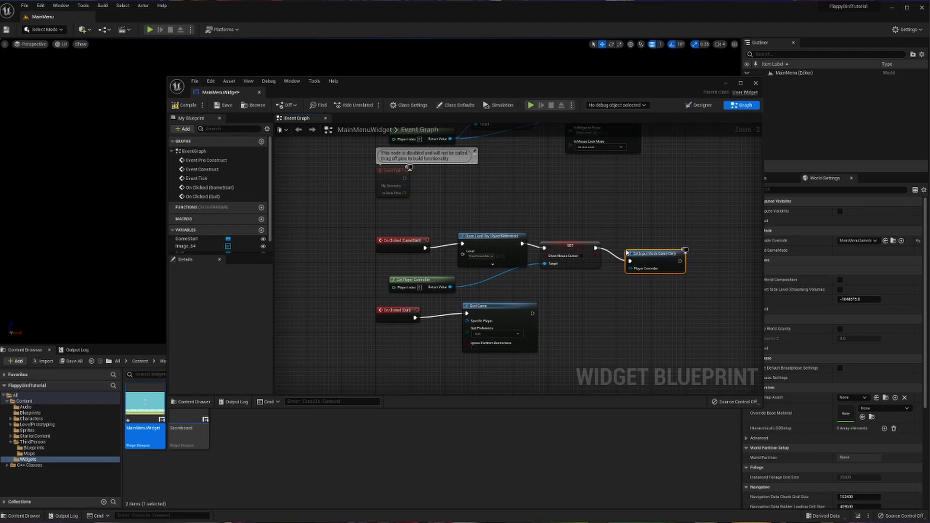
left_click_drag(450, 287, 639, 255)
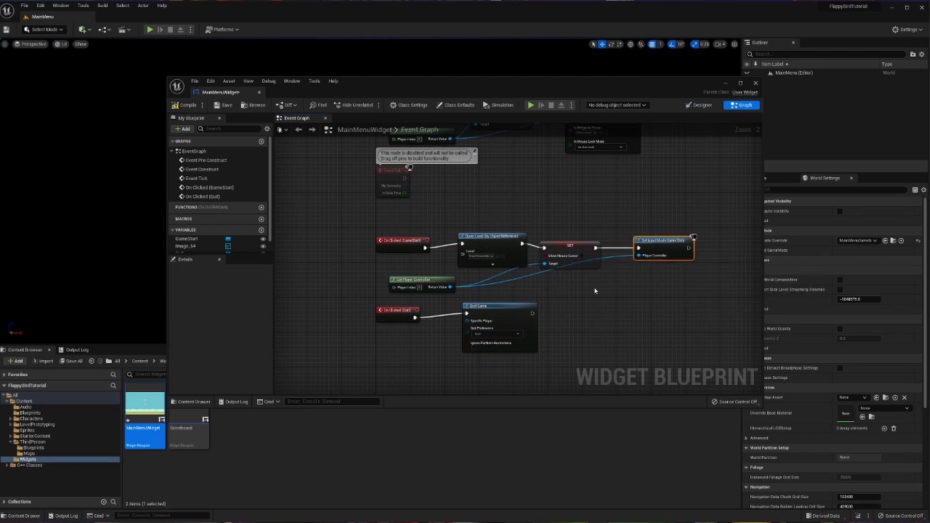
left_click(227, 105)
right_click_drag(344, 206, 342, 244)
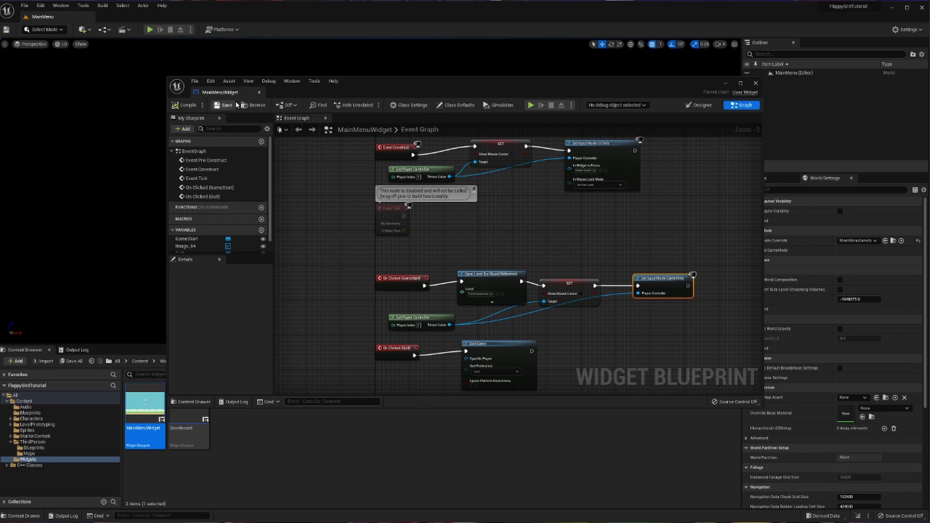
Step: Play MainMenu, press Game Start to enter the Flappy Bird level, then stop playing
left_click(172, 36)
left_click(149, 30)
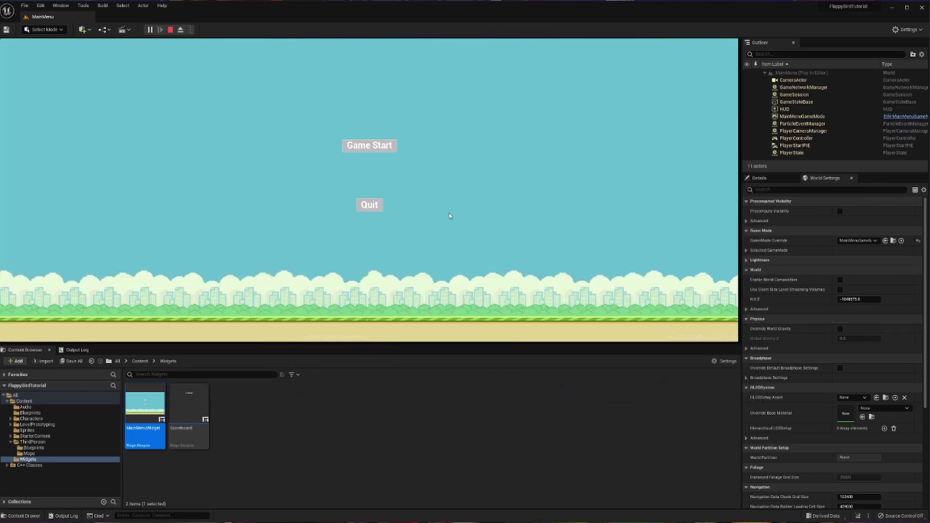
left_click(370, 146)
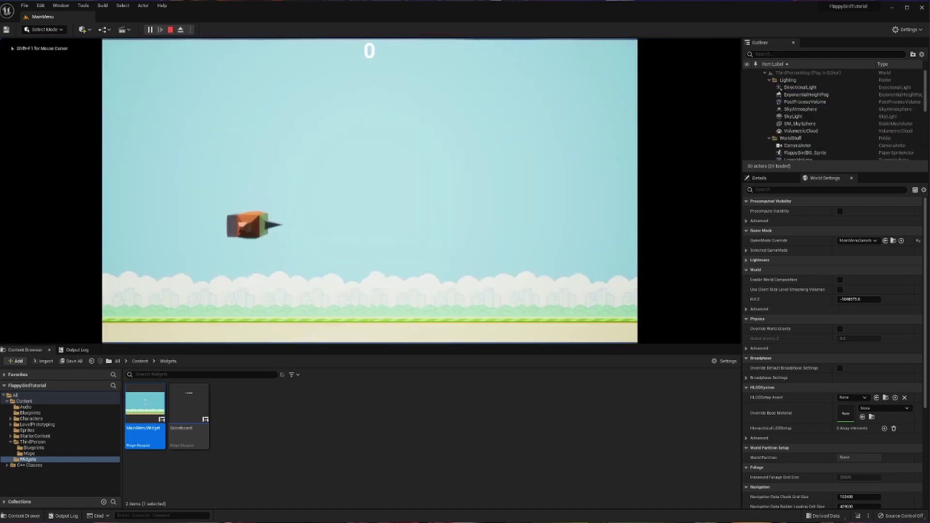
key("Escape")
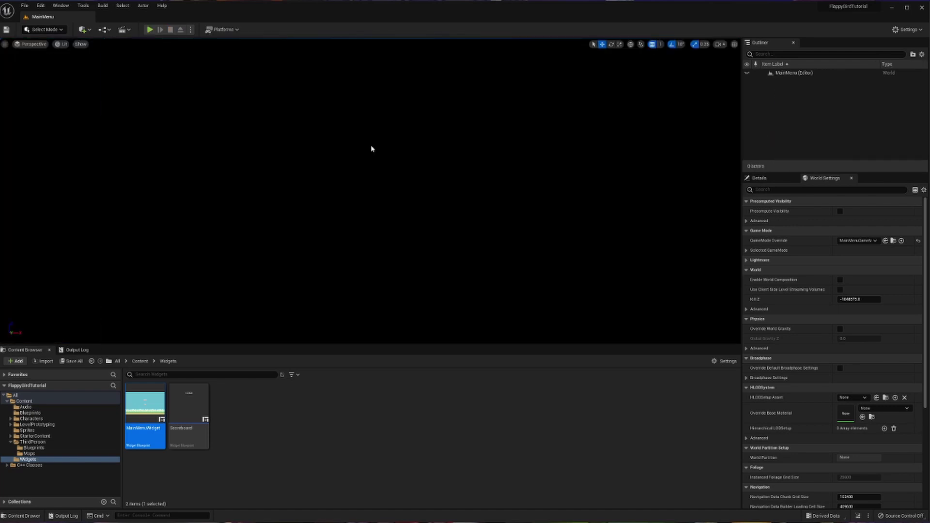